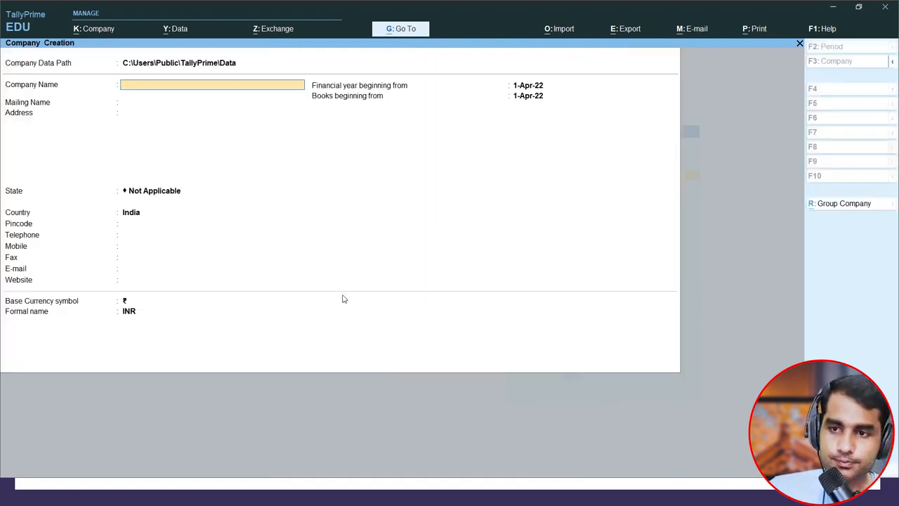
# Name the new company Capital Pvt Ltd, keeping the same mailing name and leaving the address blank
pyautogui.write('pit')
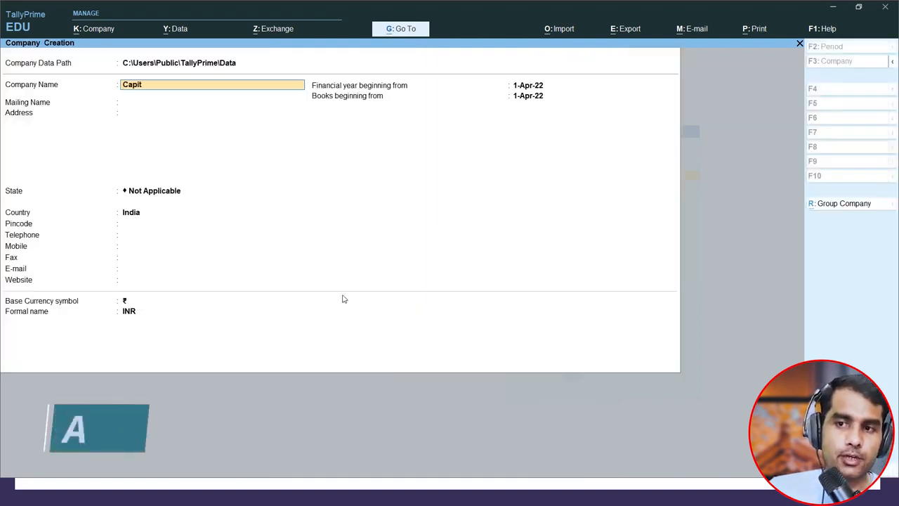
pyautogui.write('al Pvt Ltd')
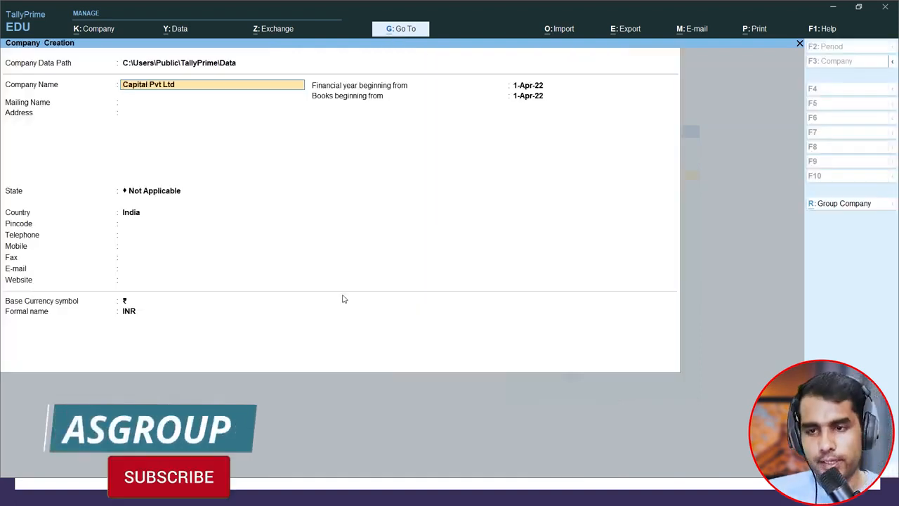
pyautogui.press('Return')
pyautogui.press('Return')
pyautogui.press('Return')
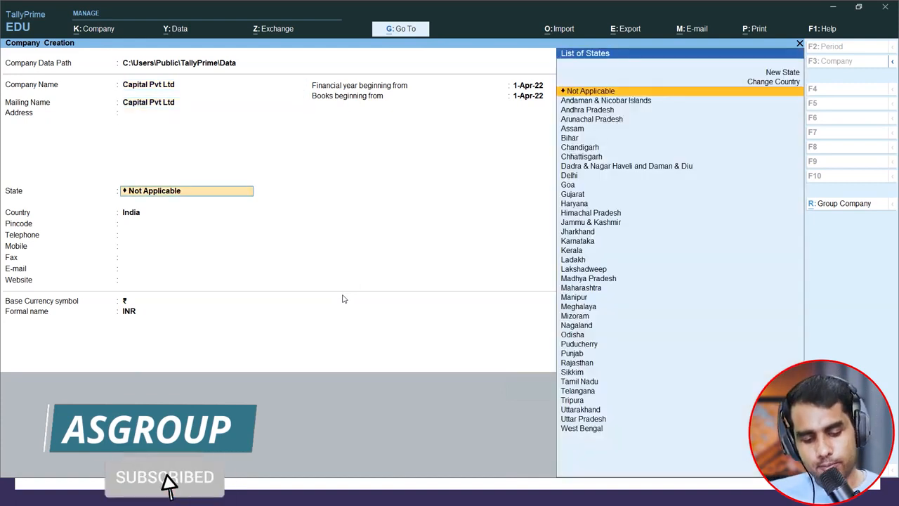
# Set the company's state to Uttar Pradesh and enter its six-digit pincode
pyautogui.write('U')
pyautogui.press('Down')
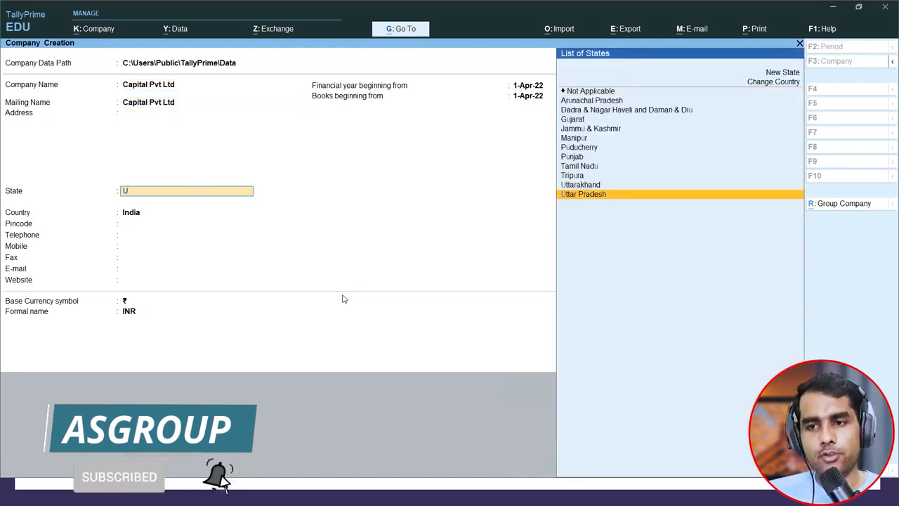
pyautogui.press('Return')
pyautogui.write('2092063')
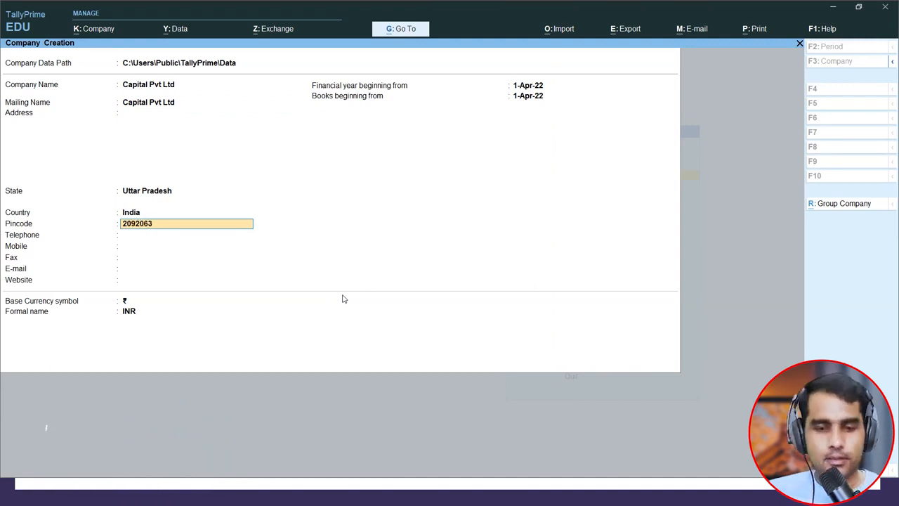
pyautogui.press('BackSpace')
pyautogui.press('Return')
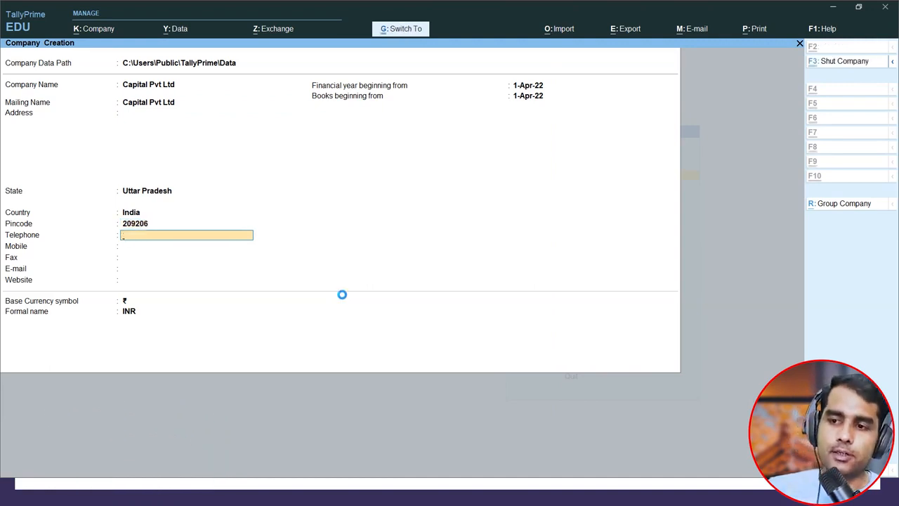
# Save the new company and open accounting voucher creation for it
pyautogui.hotkey('ctrl', 'a')
pyautogui.press('Escape')
pyautogui.press('Return')
pyautogui.press('Down')
pyautogui.press('Down')
pyautogui.press('Down')
pyautogui.press('Down')
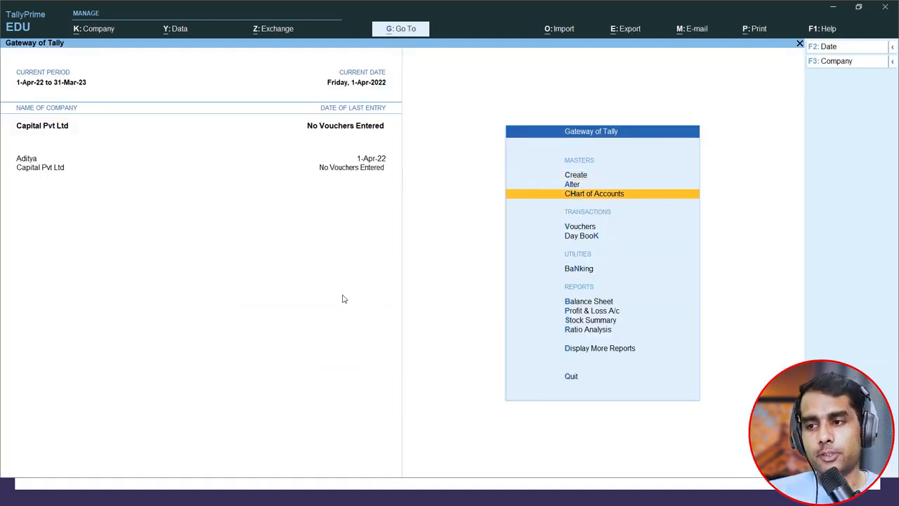
pyautogui.press('Up')
pyautogui.press('Return')
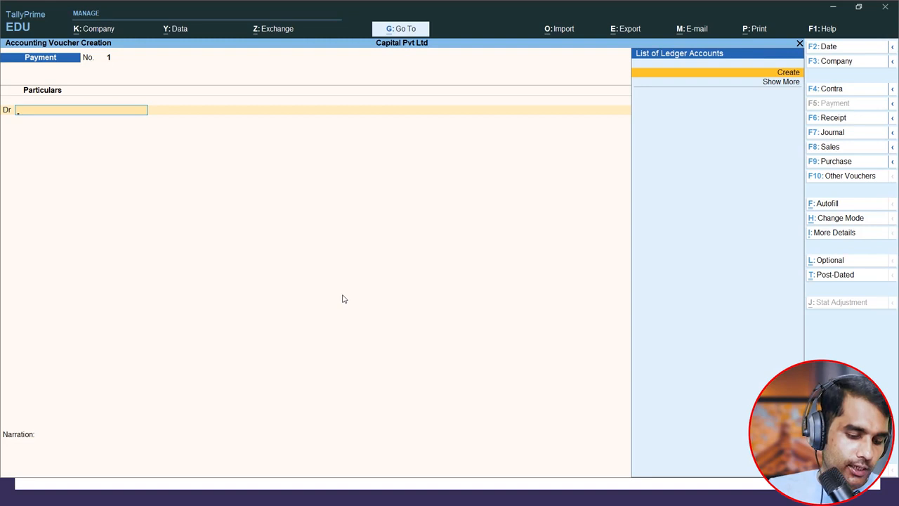
# Configure voucher entry to use To/By by setting "Use Cr/Dr instead of To/By during voucher entry" to No
pyautogui.hotkey('alt', 'Tab')
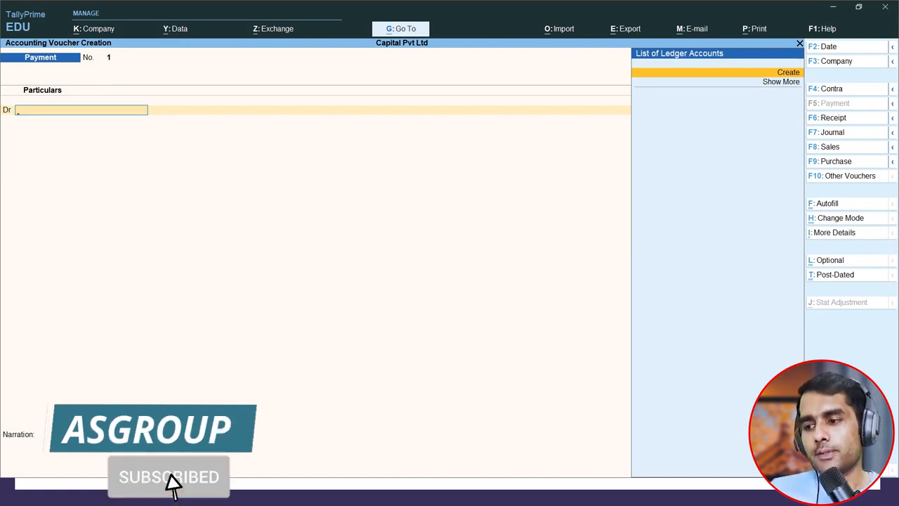
pyautogui.press('F12')
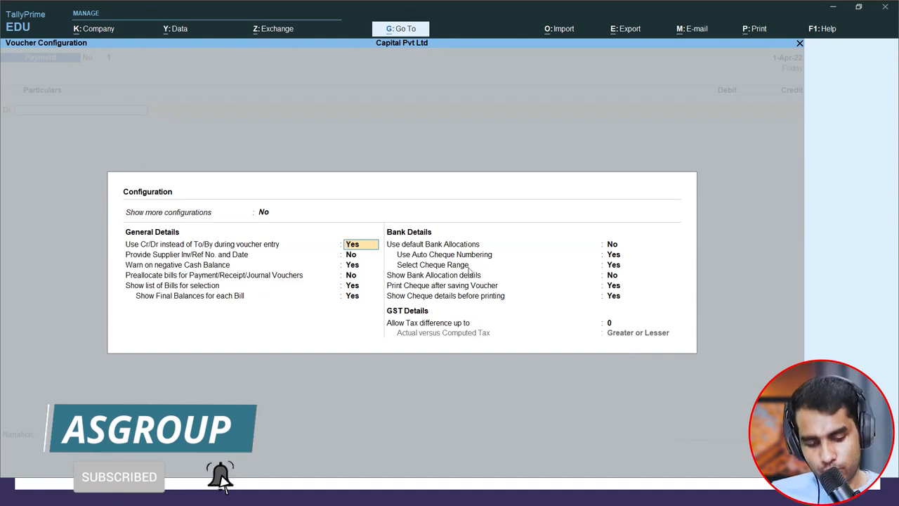
pyautogui.press('n')
pyautogui.press('Return')
pyautogui.hotkey('ctrl', 'a')
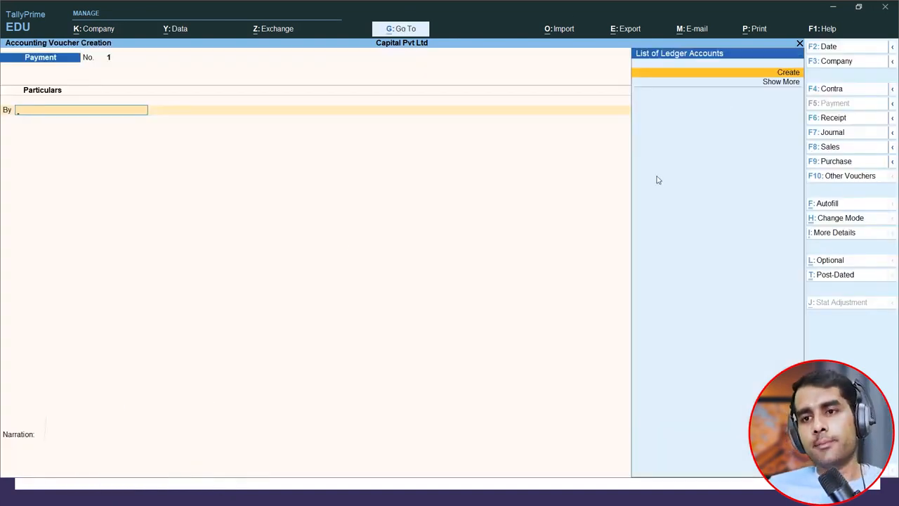
# In a Receipt voucher, create the ledger Capital under Capital Account and credit it with 10,50,000
pyautogui.click(835, 118)
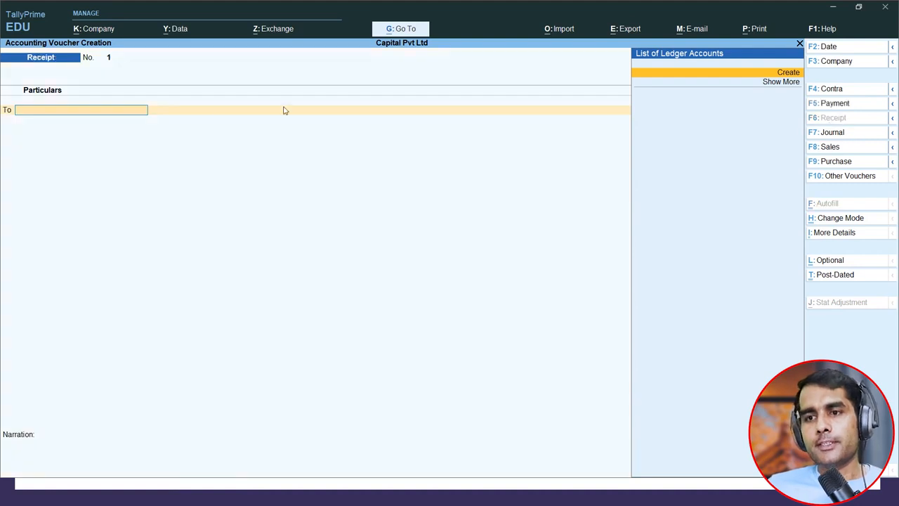
pyautogui.click(795, 73)
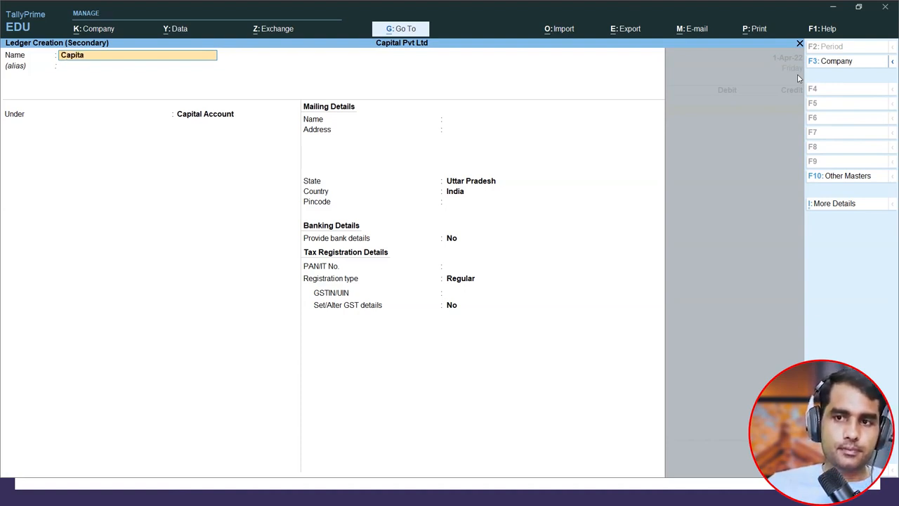
pyautogui.write('Capital')
pyautogui.press('Return')
pyautogui.press('Return')
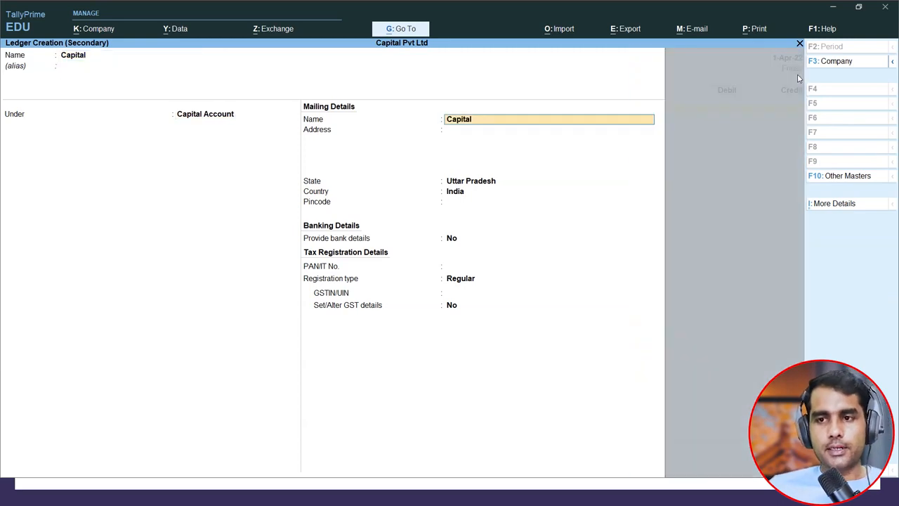
pyautogui.hotkey('ctrl', 'a')
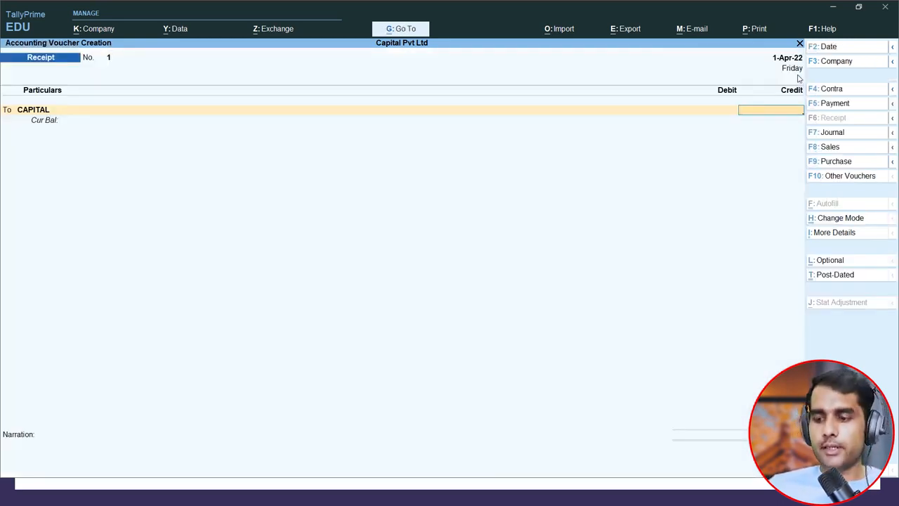
pyautogui.write('1050000')
pyautogui.press('Return')
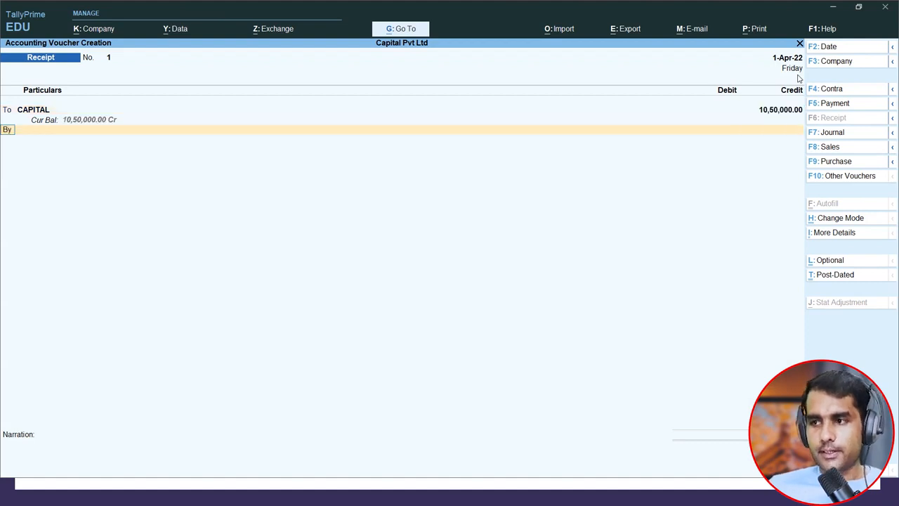
# Add a By line to the receipt voucher debiting Cash with 5,00,000
pyautogui.press('Return')
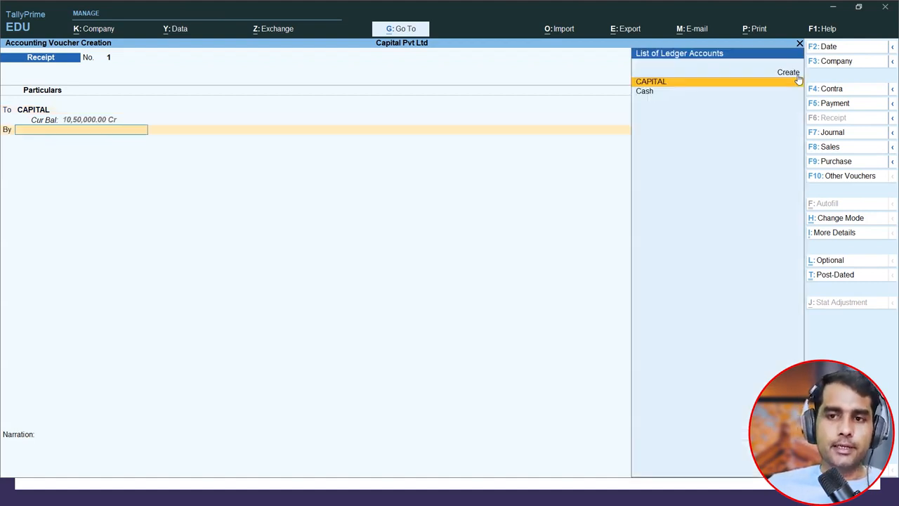
pyautogui.write('C')
pyautogui.press('Down')
pyautogui.press('Return')
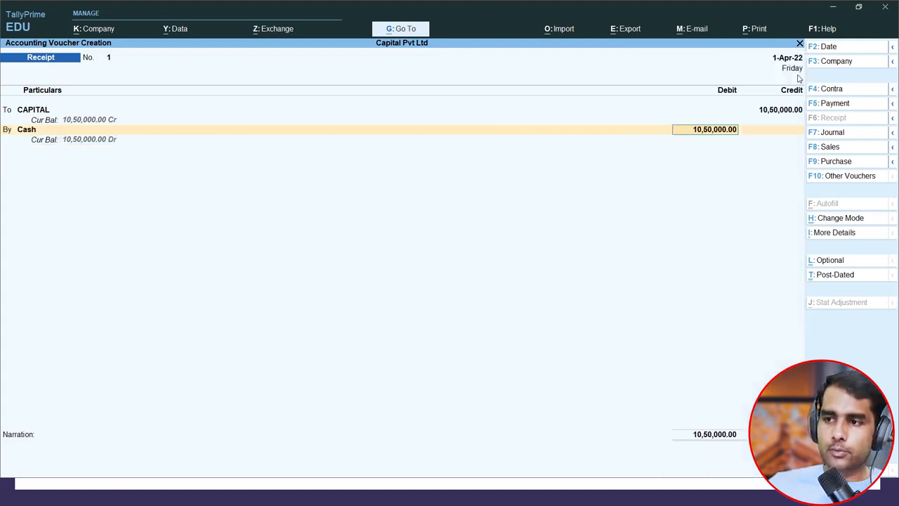
pyautogui.write('50000')
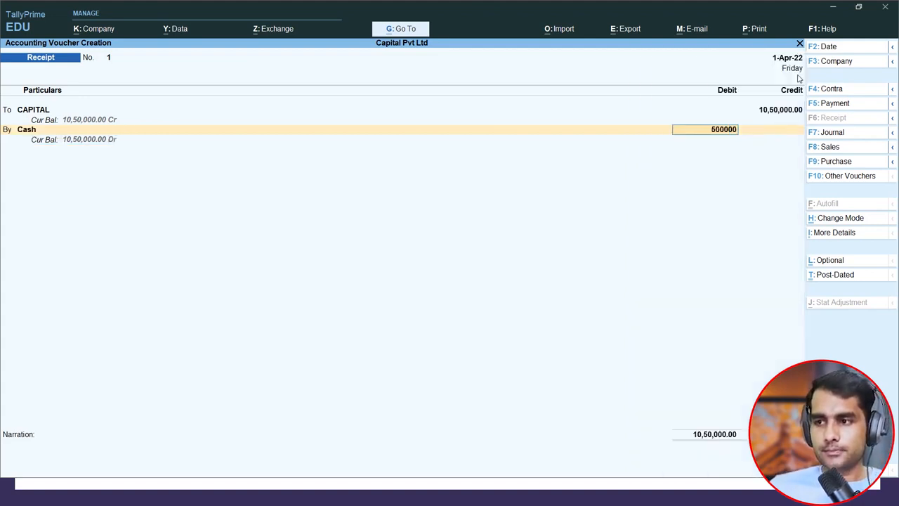
pyautogui.press('Return')
pyautogui.press('Return')
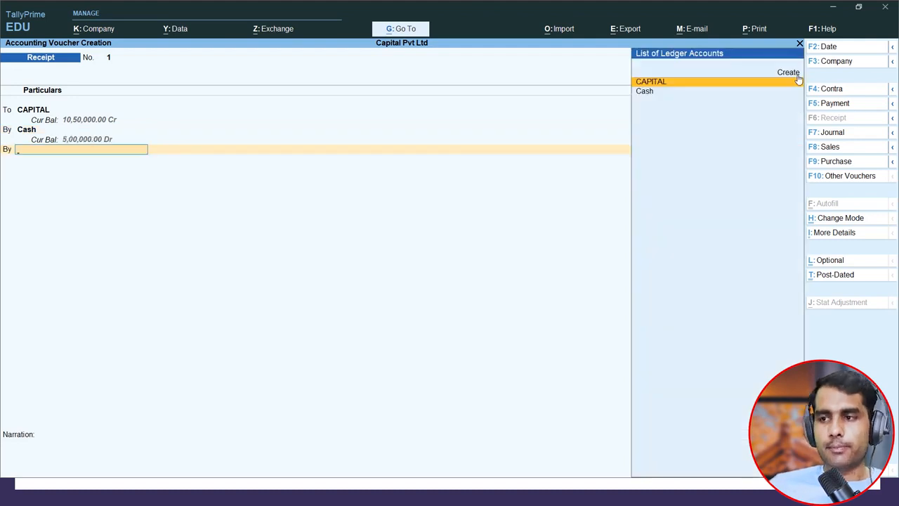
# Create the ledger Sbi under Bank Accounts for the next By line of the receipt voucher
pyautogui.click(797, 74)
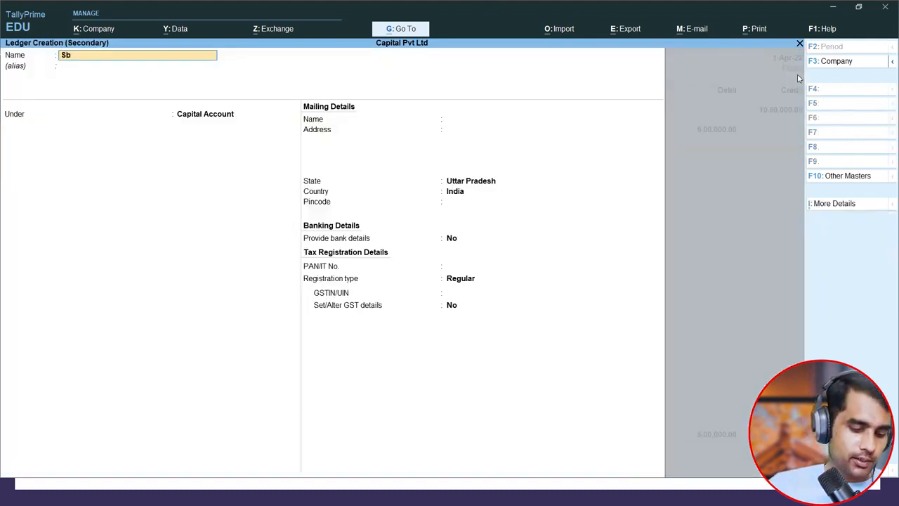
pyautogui.press('Return')
pyautogui.press('Return')
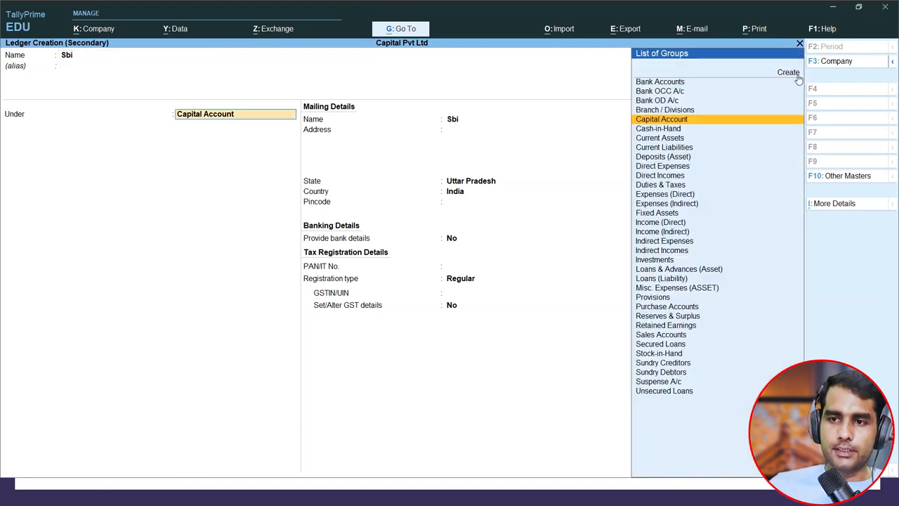
pyautogui.write('B')
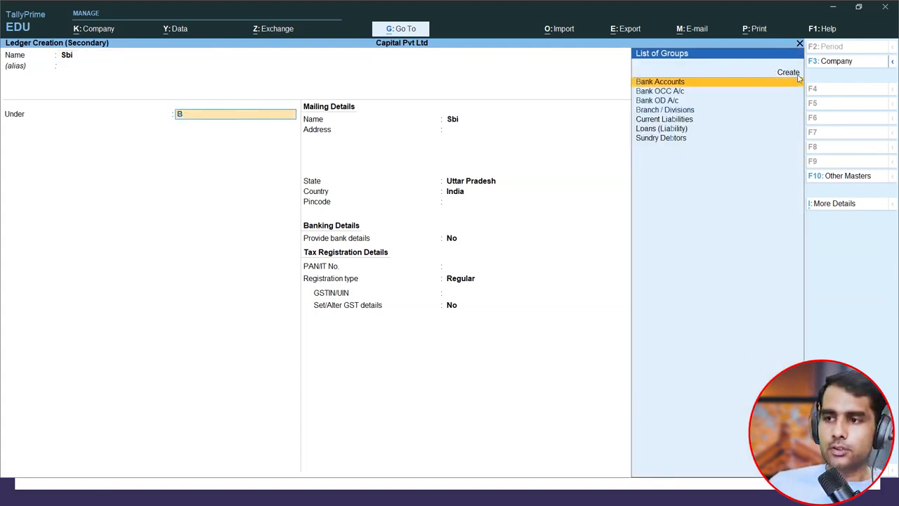
pyautogui.press('Return')
pyautogui.hotkey('ctrl', 'a')
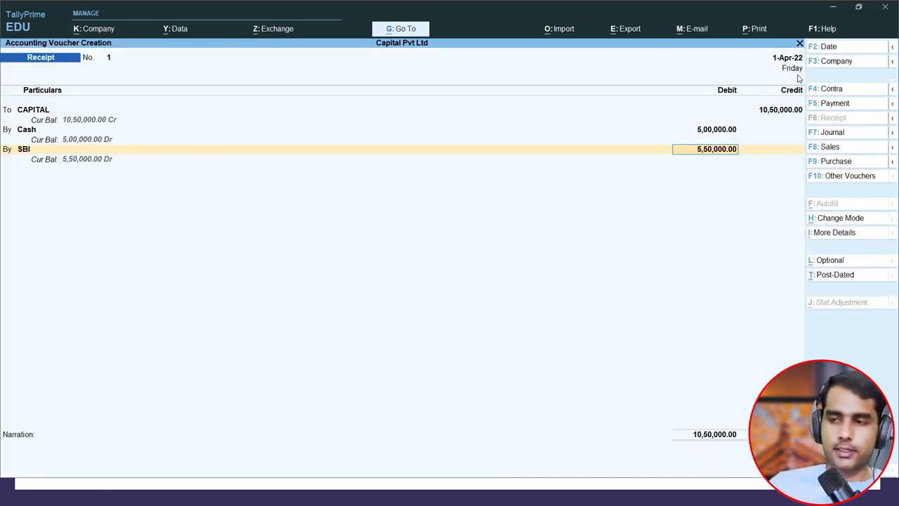
# Debit SBI with 5,00,000 and accept its bank allocation as Cheque/DD without an instrument number
pyautogui.write('5')
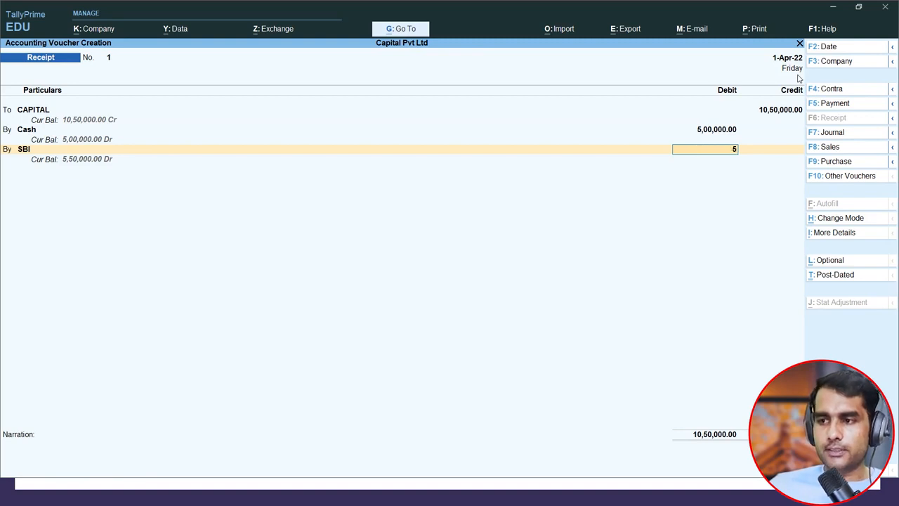
pyautogui.write('00000')
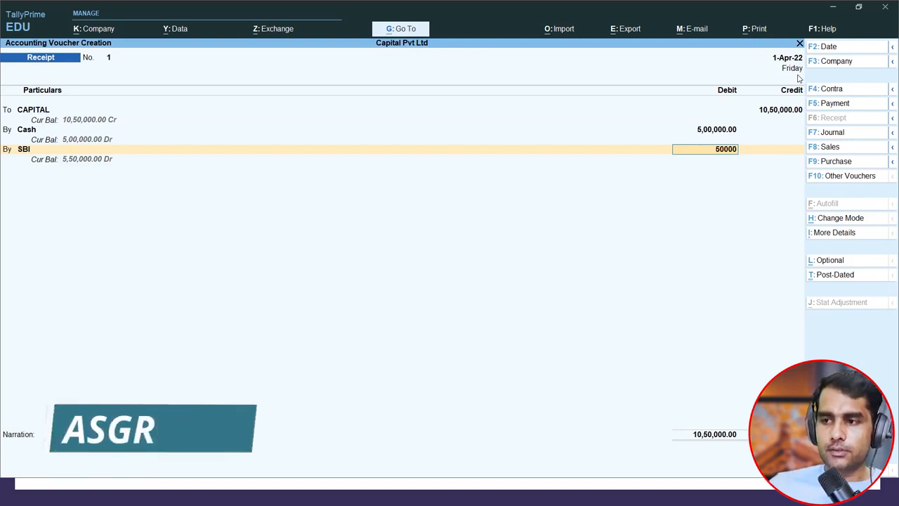
pyautogui.press('Return')
pyautogui.press('Return')
pyautogui.press('Return')
pyautogui.press('Return')
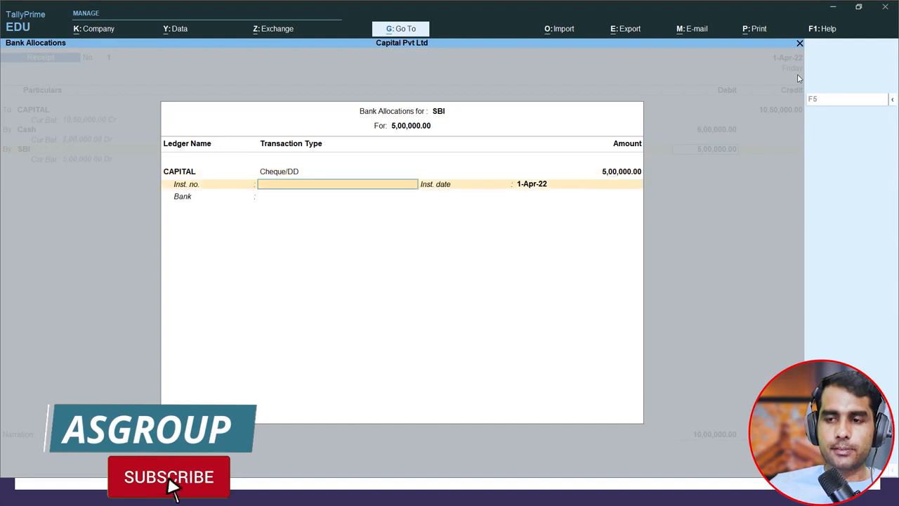
pyautogui.press('Return')
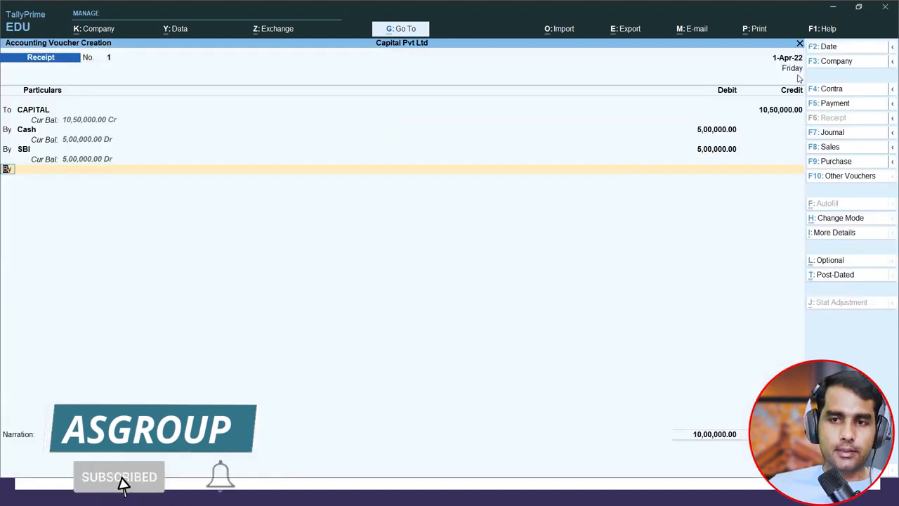
# Create the ledger Furniture under Fixed Assets, debited with 50,000, and save the receipt voucher
pyautogui.hotkey('alt', 'Tab')
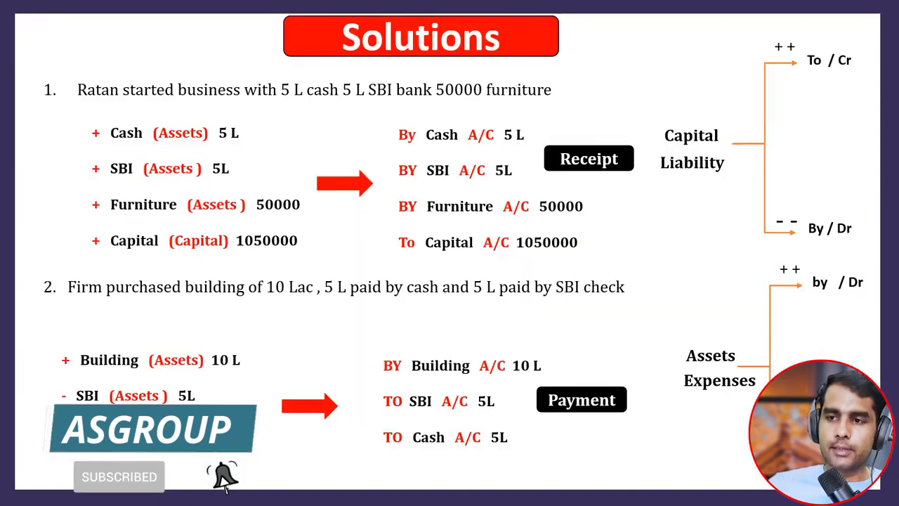
pyautogui.hotkey('alt', 'Tab')
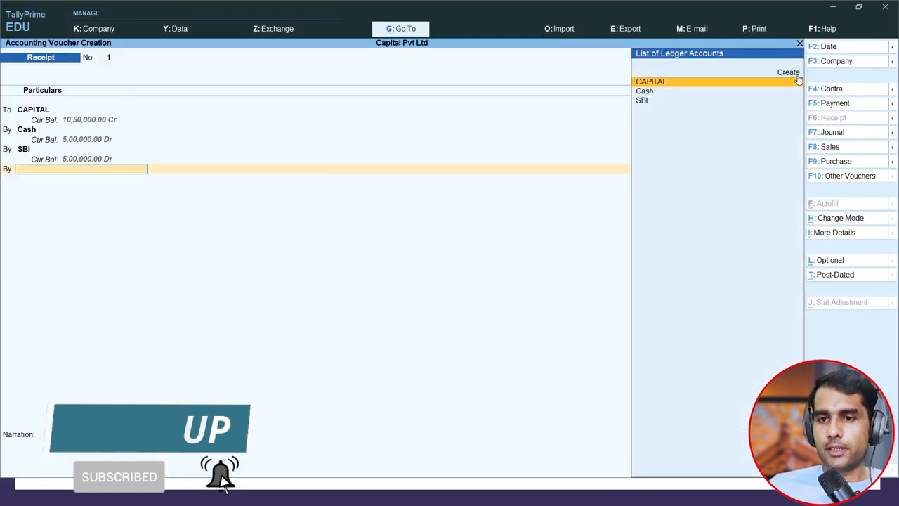
pyautogui.click(798, 74)
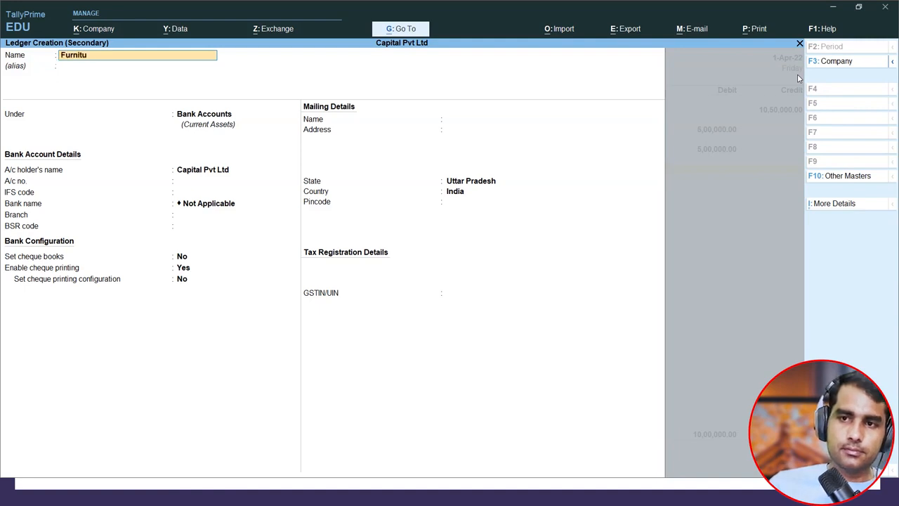
pyautogui.write('Furniture')
pyautogui.press('Return')
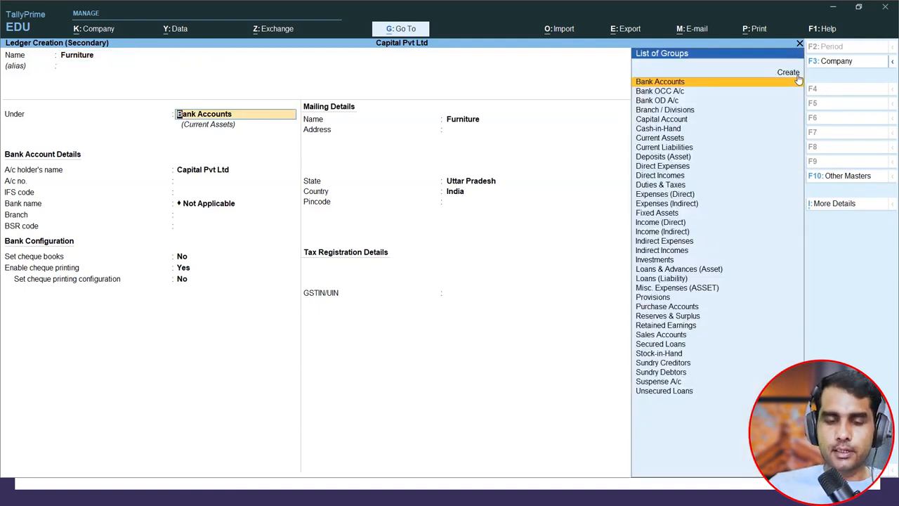
pyautogui.write('F')
pyautogui.press('Return')
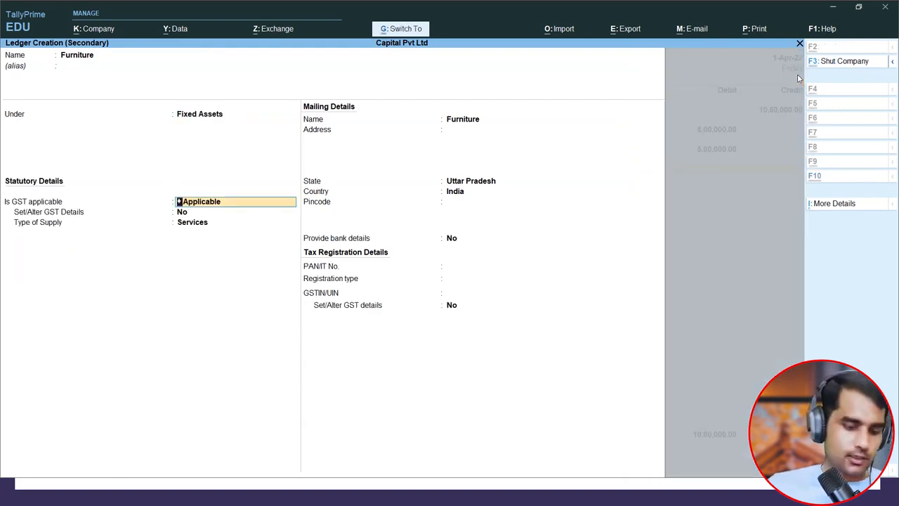
pyautogui.hotkey('ctrl', 'a')
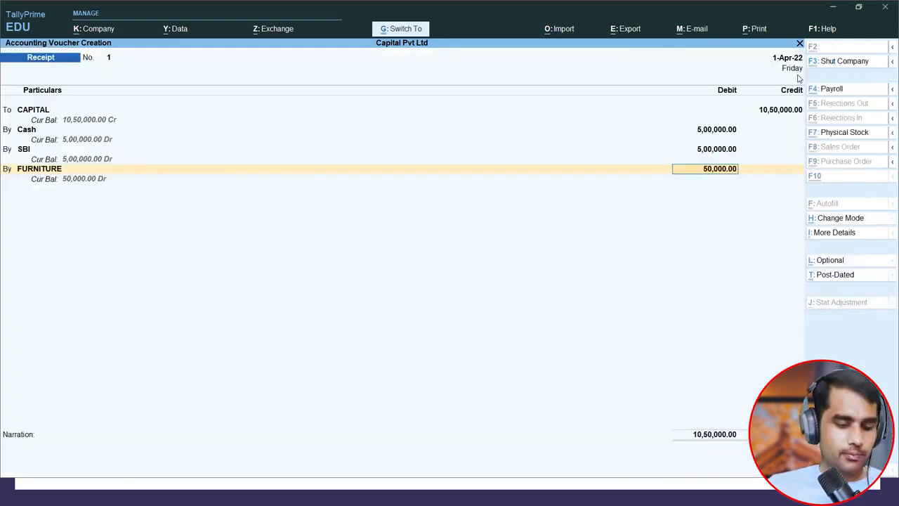
pyautogui.hotkey('ctrl', 'a')
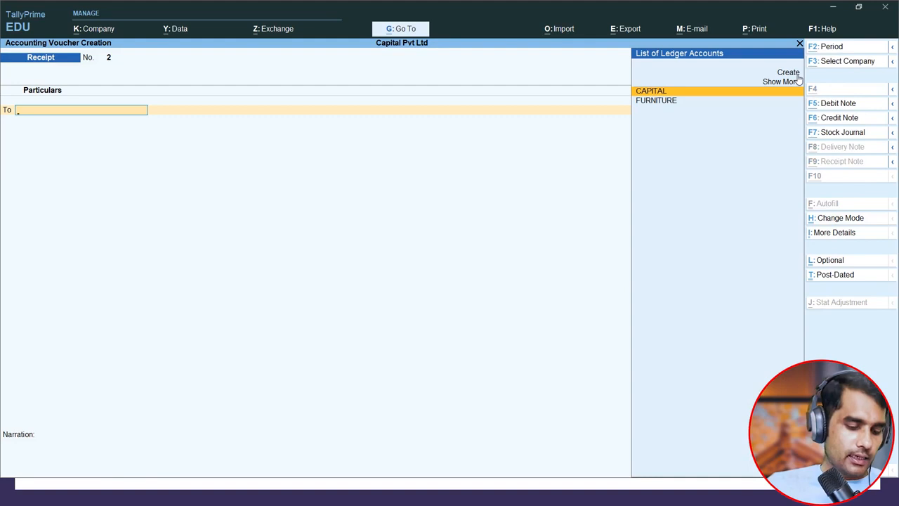
# Start a payment voucher for the building purchase and create the ledger Building under Fixed Assets for its By line
pyautogui.hotkey('alt', 'Tab')
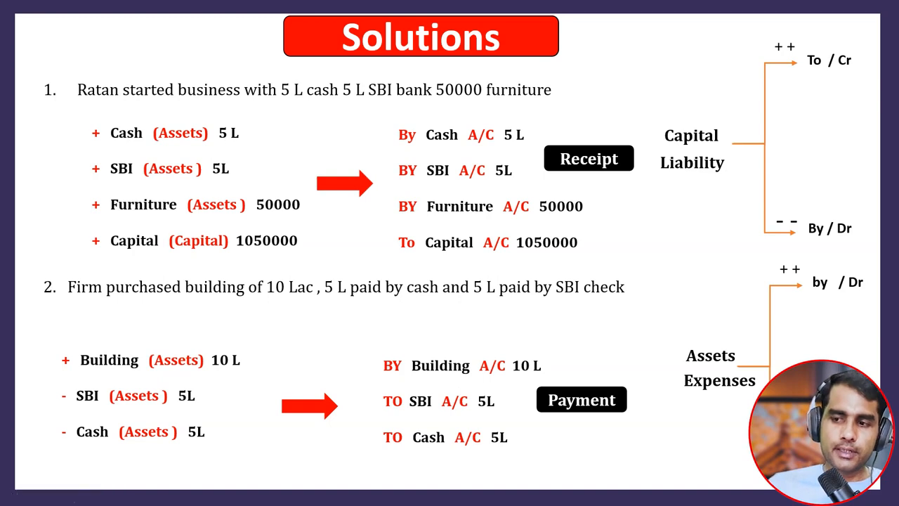
pyautogui.hotkey('alt', 'Tab')
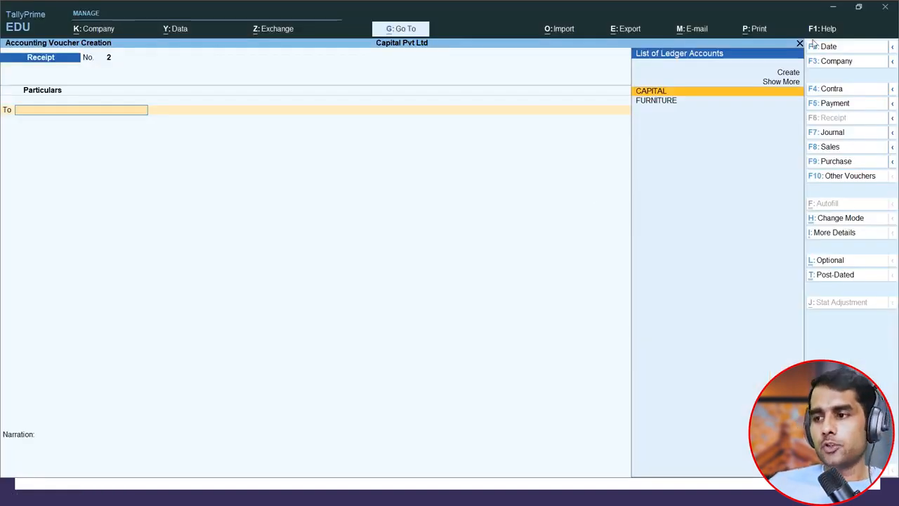
pyautogui.click(836, 103)
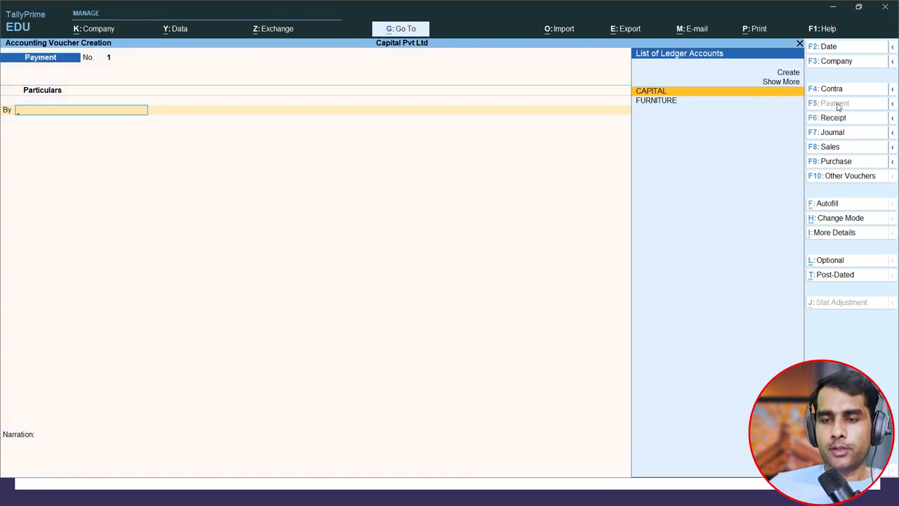
pyautogui.press('Up')
pyautogui.press('Up')
pyautogui.press('Return')
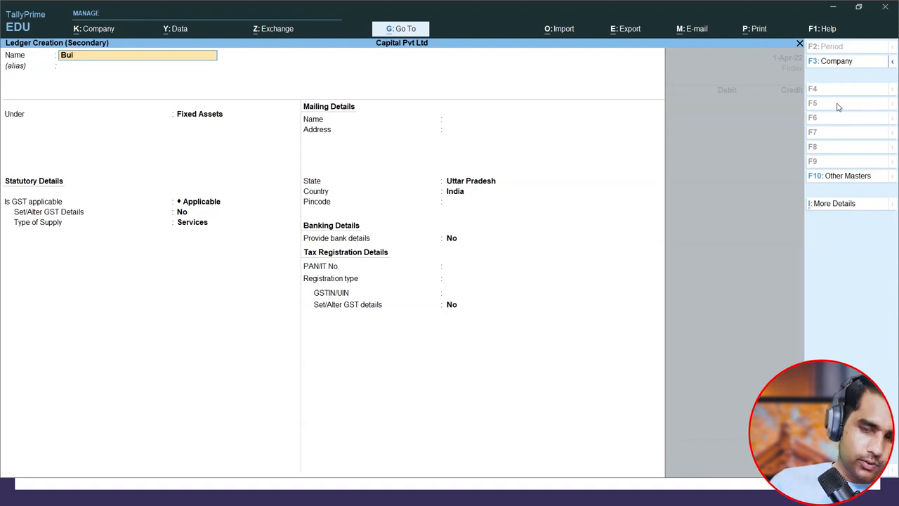
pyautogui.press('Return')
pyautogui.press('Return')
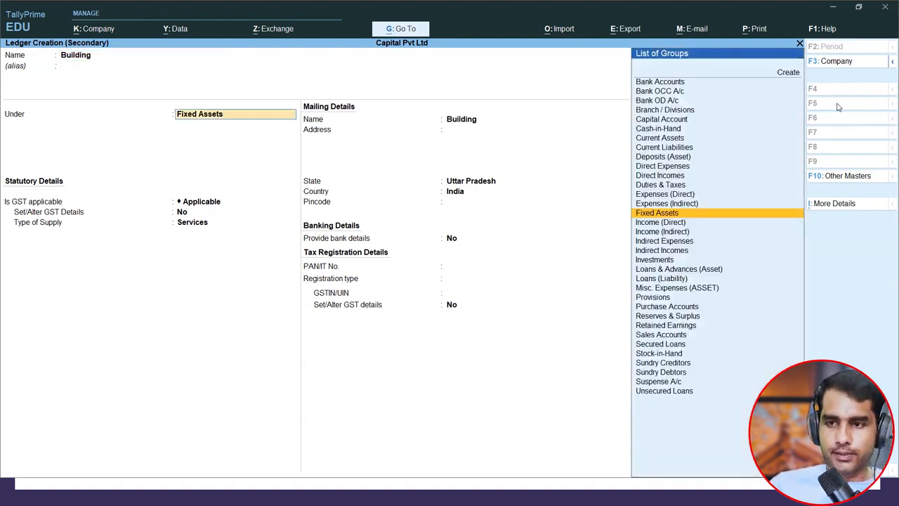
pyautogui.hotkey('ctrl', 'a')
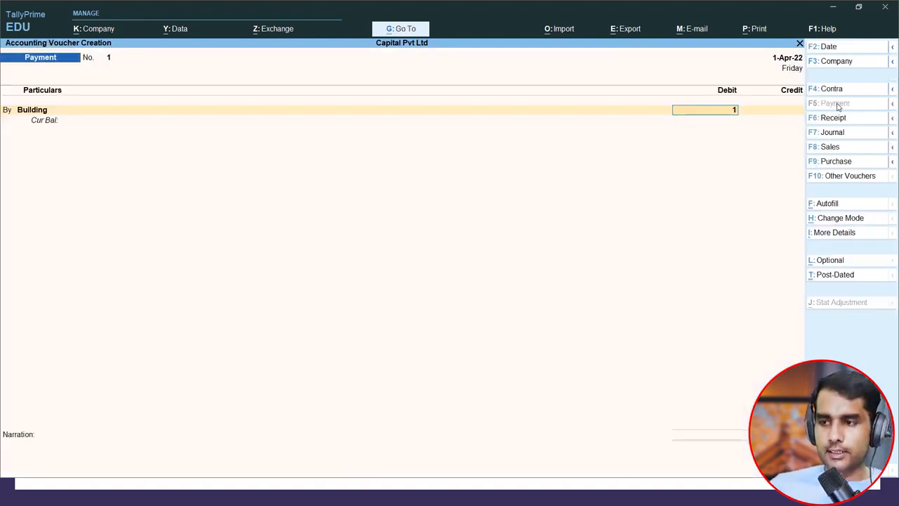
# Debit Building with 10,00,000 and credit Cash with 5,00,000 in the payment voucher
pyautogui.write('10,00,000')
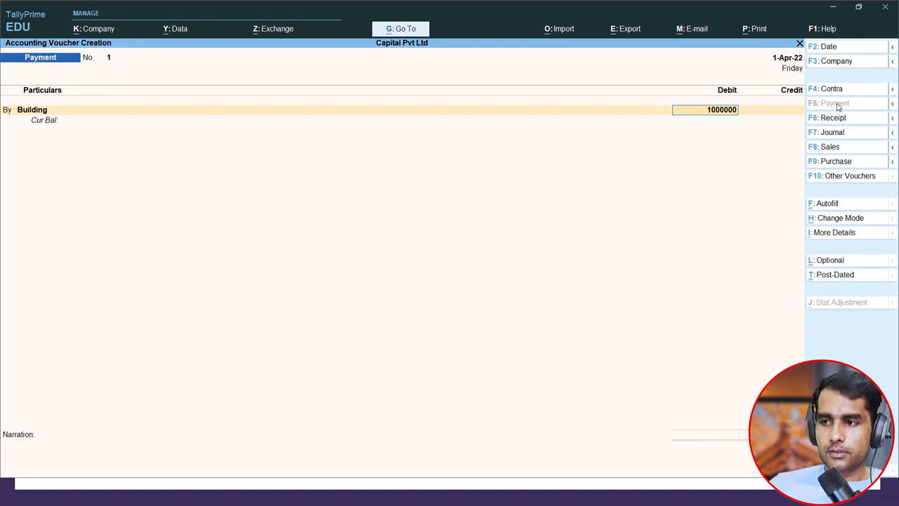
pyautogui.press('Return')
pyautogui.press('Down')
pyautogui.press('Down')
pyautogui.press('Return')
pyautogui.write('5,00,000')
pyautogui.press('Return')
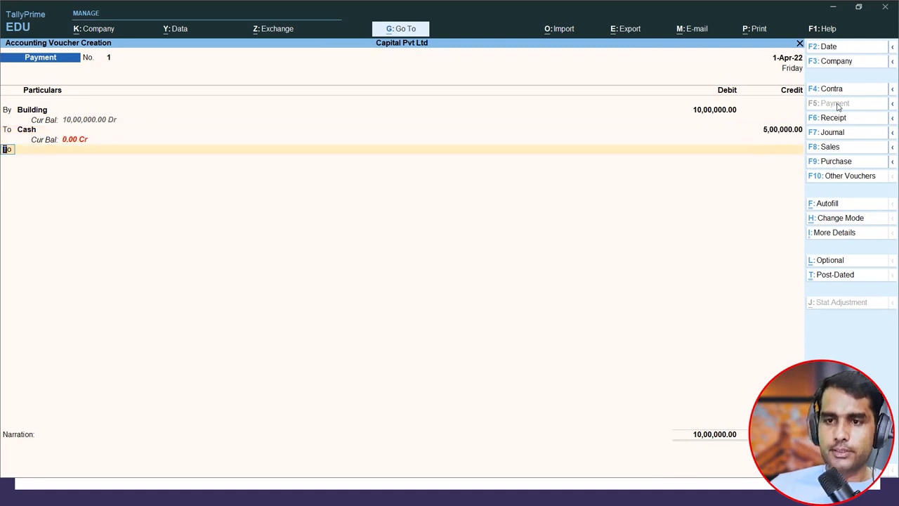
# Credit SBI with 5,00,000, accept its bank allocation as Cheque without an instrument number, and save the payment voucher
pyautogui.press('Return')
pyautogui.press('Down')
pyautogui.press('Down')
pyautogui.press('Down')
pyautogui.press('Down')
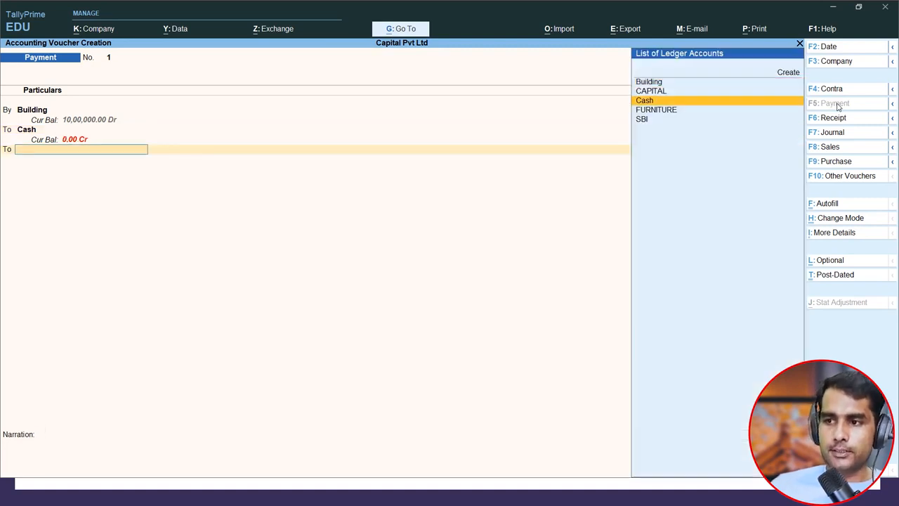
pyautogui.press('Return')
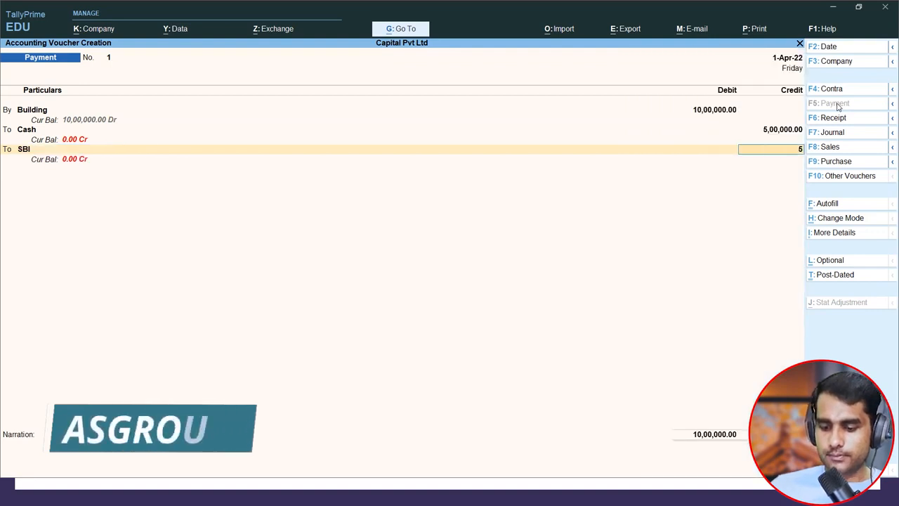
pyautogui.write('5,00,000')
pyautogui.press('Return')
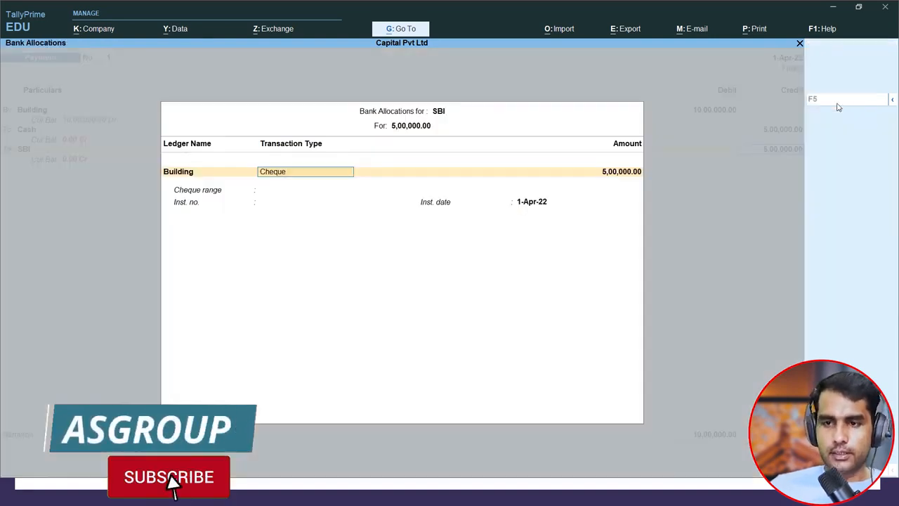
pyautogui.hotkey('ctrl', 'a')
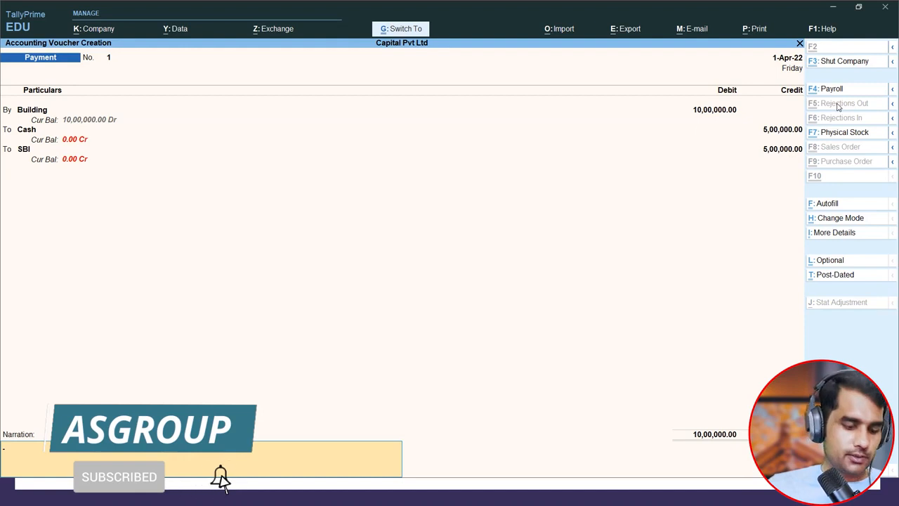
pyautogui.hotkey('ctrl', 'a')
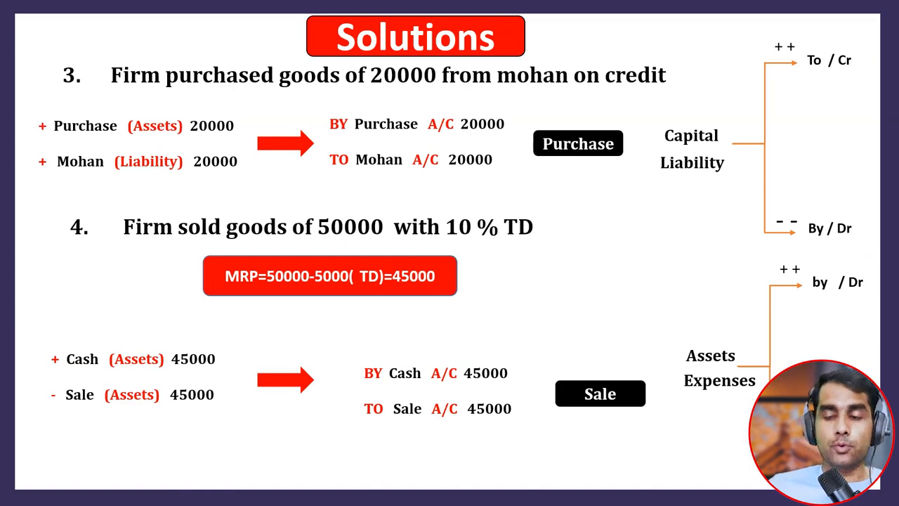
# Start a purchase voucher in As Voucher mode, leaving the supplier invoice number and date blank
pyautogui.hotkey('alt', 'Tab')
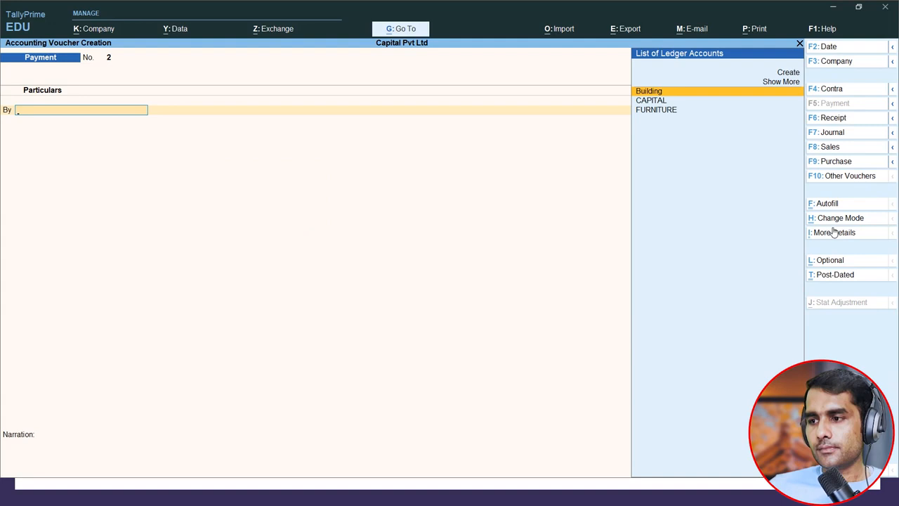
pyautogui.click(833, 161)
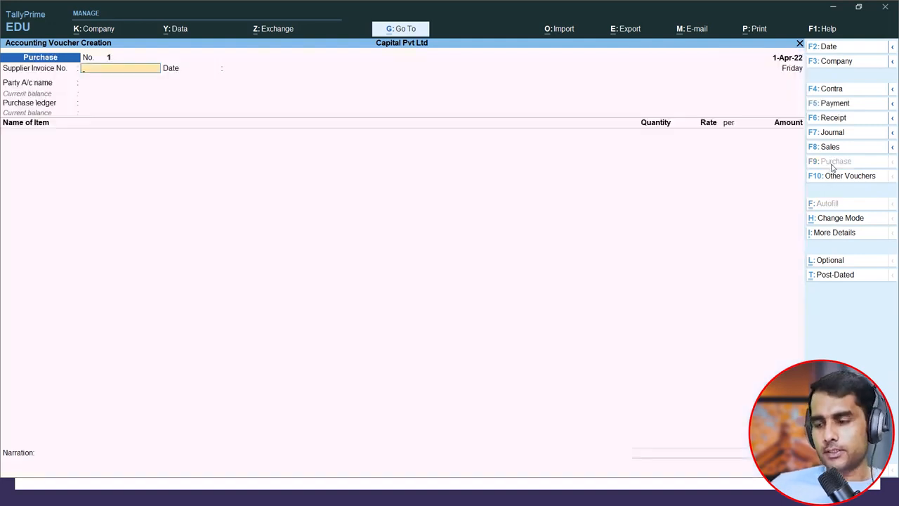
pyautogui.click(834, 220)
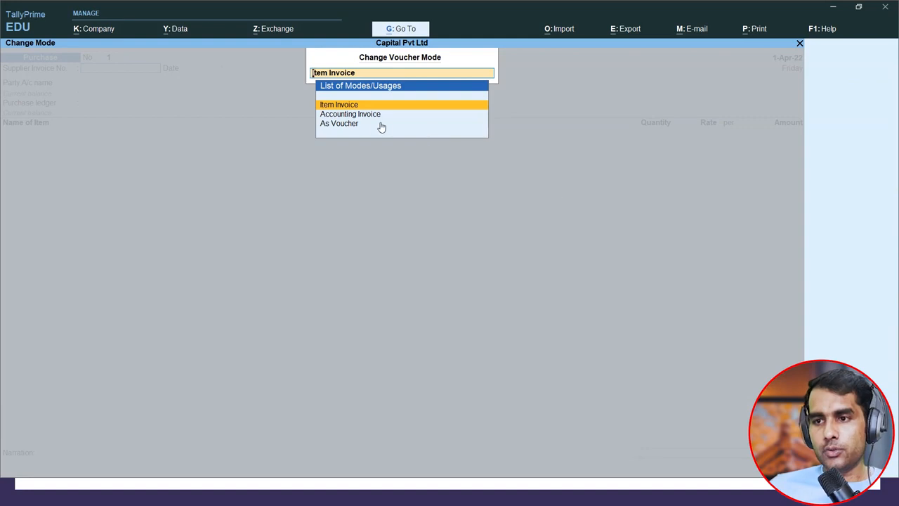
pyautogui.click(358, 125)
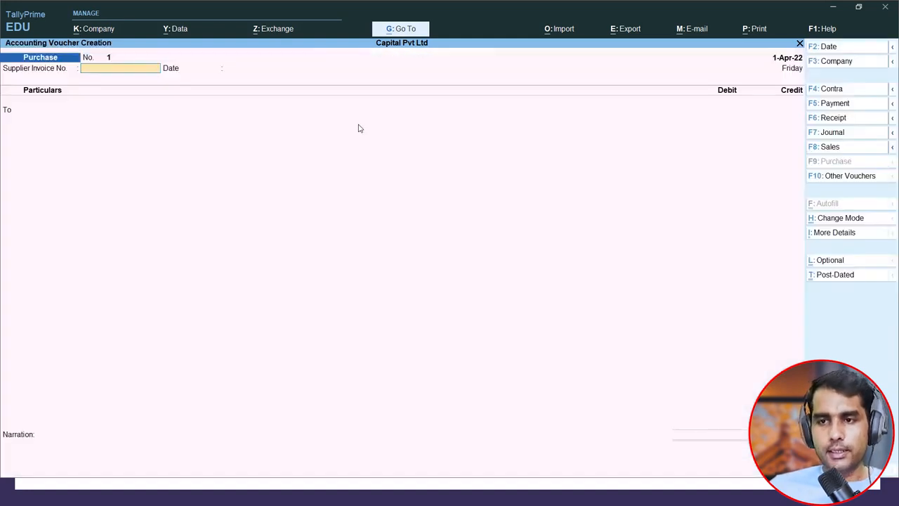
pyautogui.press('Return')
pyautogui.press('Return')
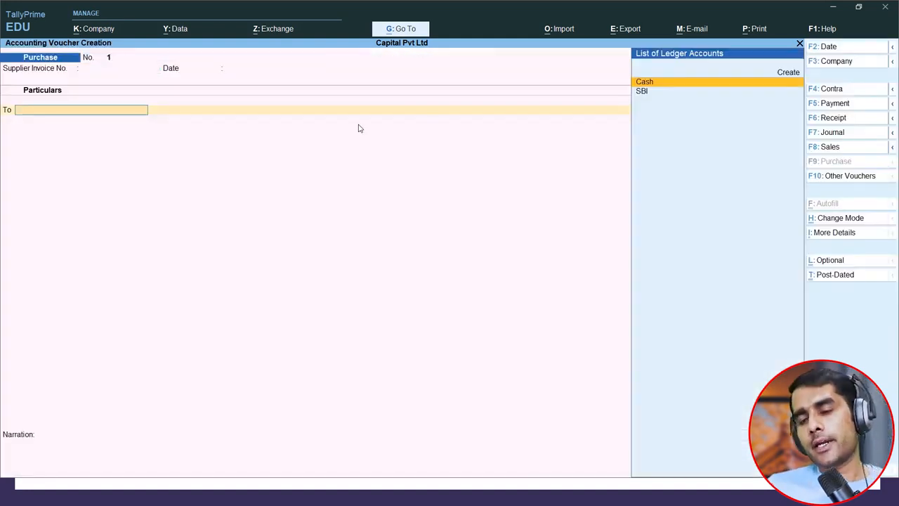
# Create a ledger with the supplier's name under Sundry Creditors, keeping bill-by-bill balances, for the purchase voucher's To line
pyautogui.press('Up')
pyautogui.press('Return')
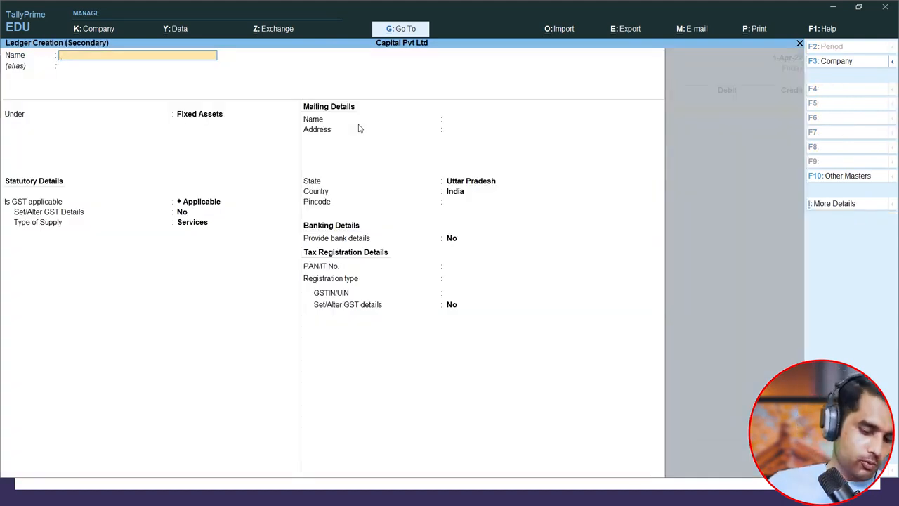
pyautogui.write('Moha')
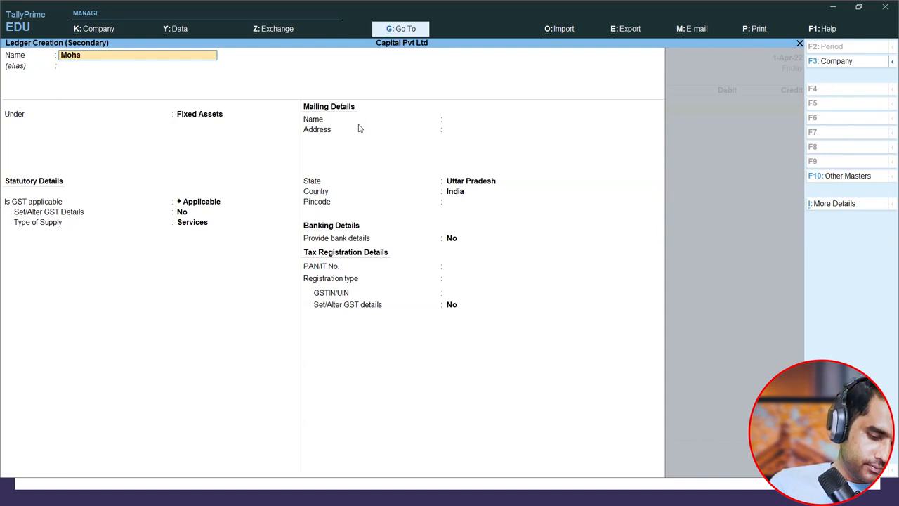
pyautogui.write('n')
pyautogui.press('Return')
pyautogui.write('S')
pyautogui.press('Down')
pyautogui.press('Down')
pyautogui.press('Down')
pyautogui.press('Return')
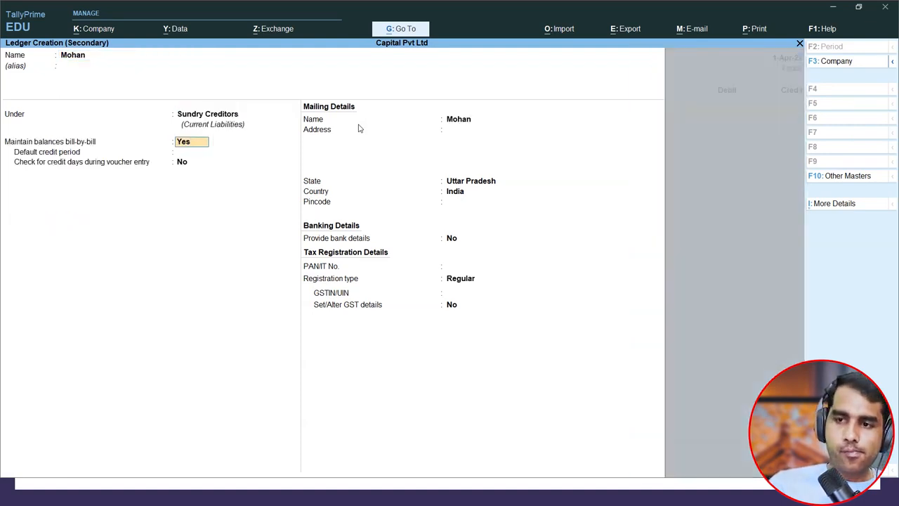
pyautogui.hotkey('ctrl', 'a')
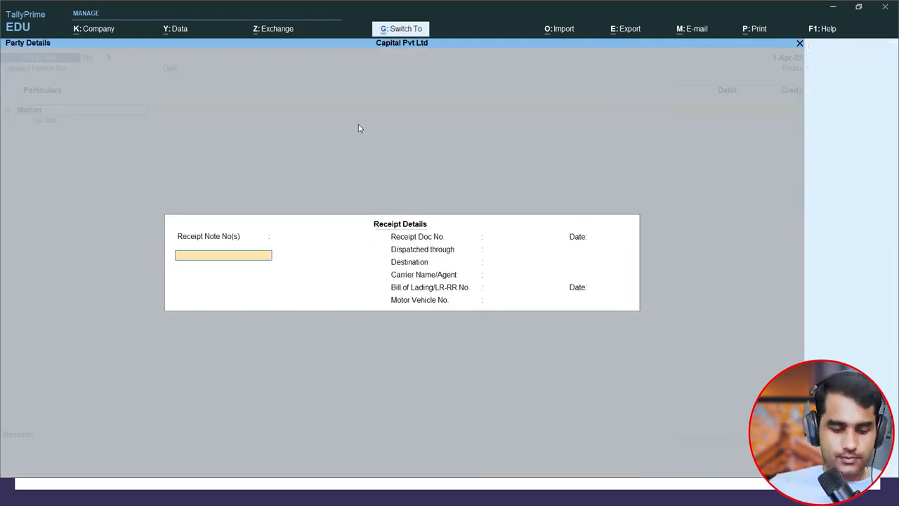
# Leave the receipt and party details at their defaults and credit the supplier with 20,000 as New Ref 1
pyautogui.hotkey('ctrl', 'a')
pyautogui.hotkey('ctrl', 'a')
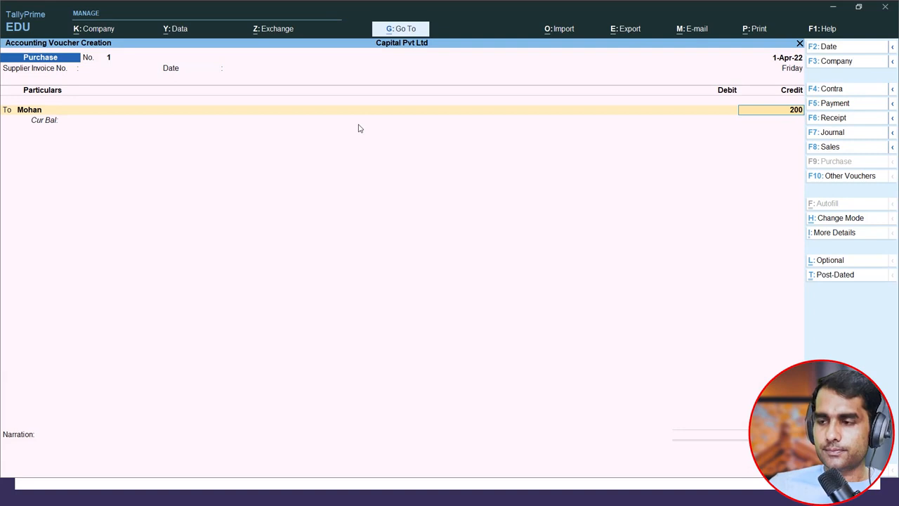
pyautogui.press('Return')
pyautogui.press('Return')
pyautogui.press('Return')
pyautogui.press('Return')
pyautogui.press('Return')
pyautogui.press('Return')
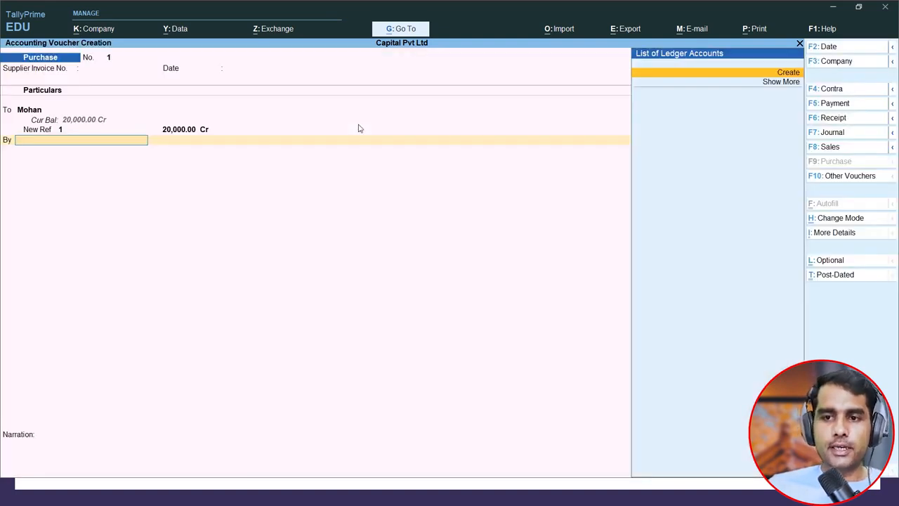
# Create the ledger Purchase under Purchase Accounts for the By line of the purchase voucher
pyautogui.hotkey('alt', 'c')
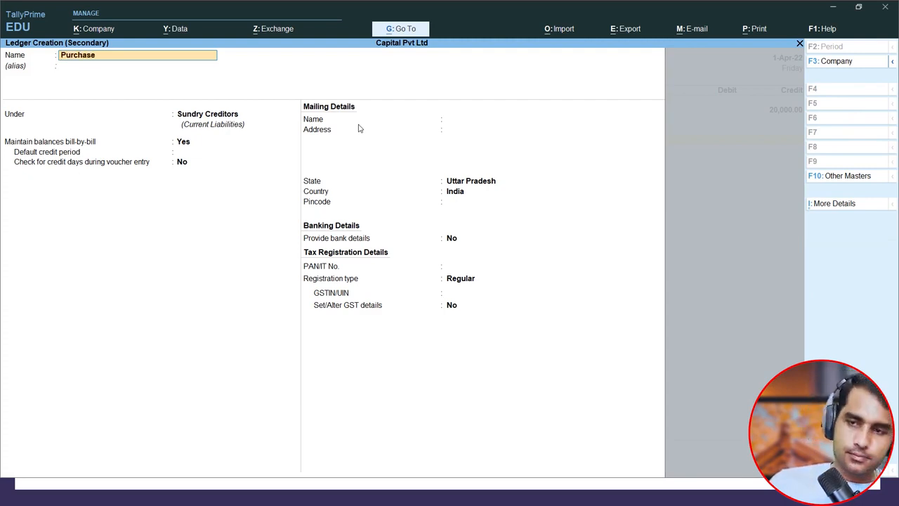
pyautogui.write('Purchase')
pyautogui.press('Return')
pyautogui.write('P')
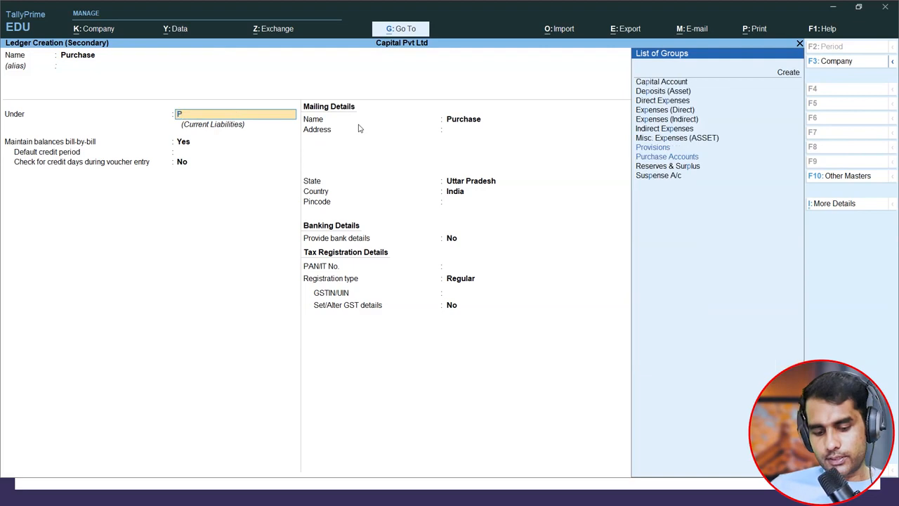
pyautogui.press('Down')
pyautogui.press('Down')
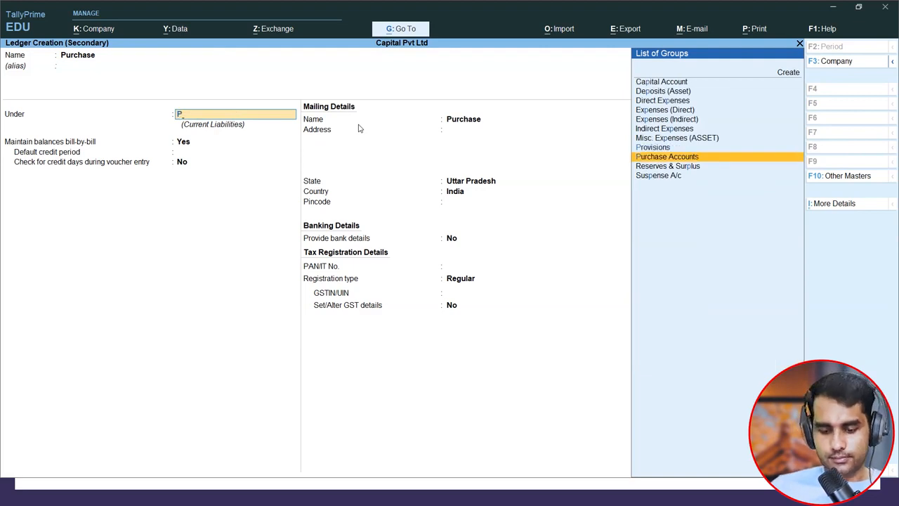
pyautogui.press('Return')
pyautogui.hotkey('ctrl', 'a')
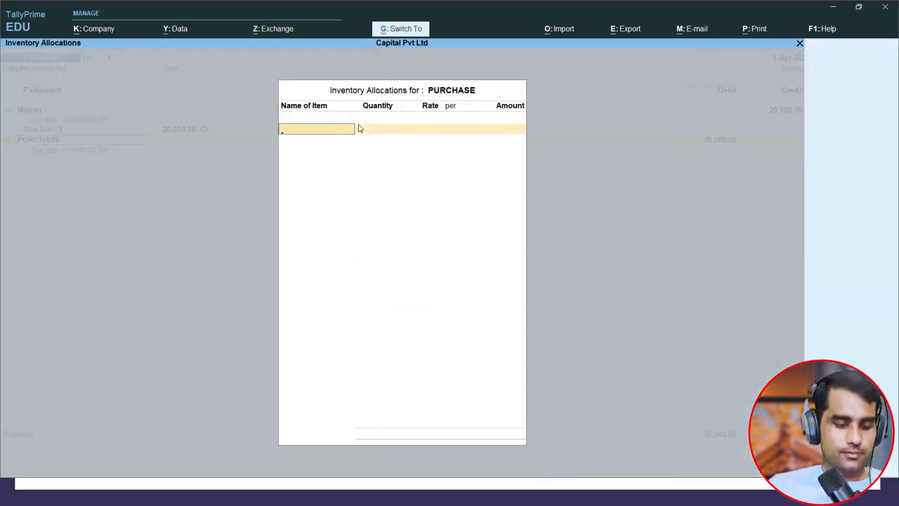
# Skip the inventory allocation for Purchase and save the voucher with its 20,000 debit
pyautogui.press('Escape')
pyautogui.press('ctrl')
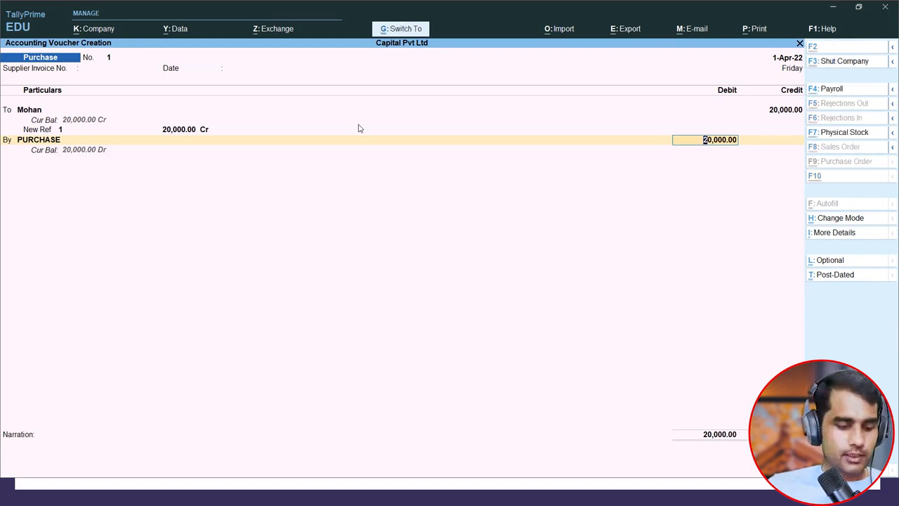
pyautogui.hotkey('ctrl', 'a')
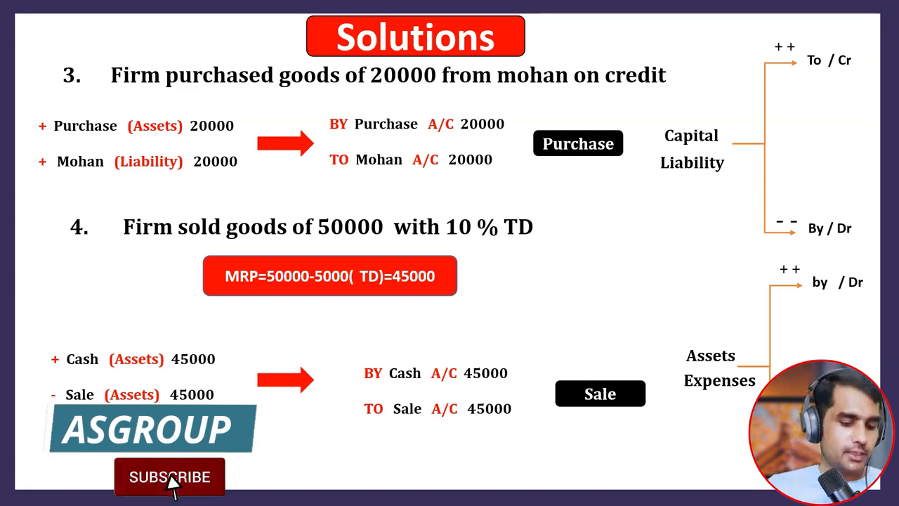
# Start a sales voucher and change its mode to As Voucher
pyautogui.hotkey('alt', 'Tab')
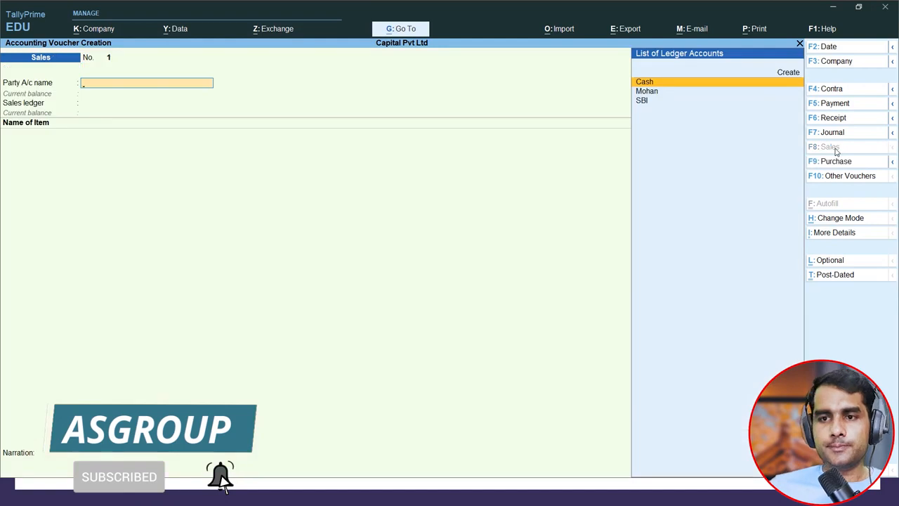
pyautogui.click(841, 219)
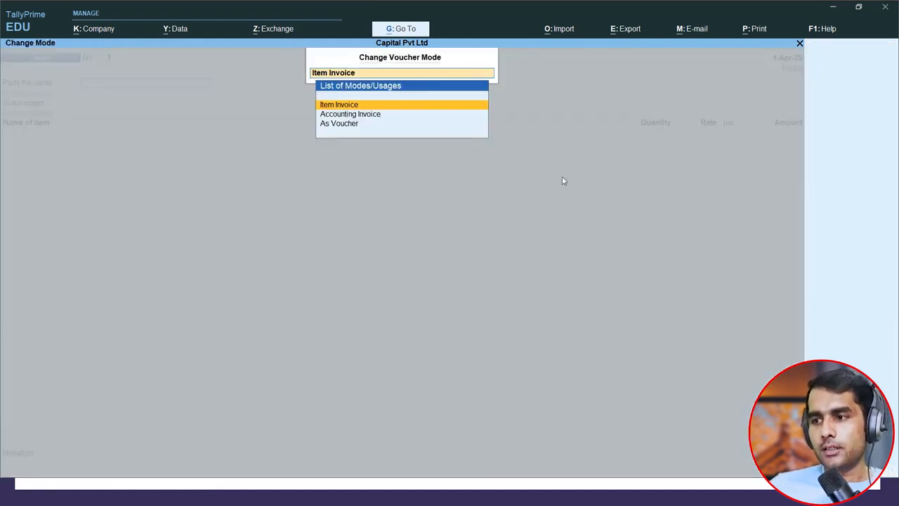
pyautogui.click(354, 125)
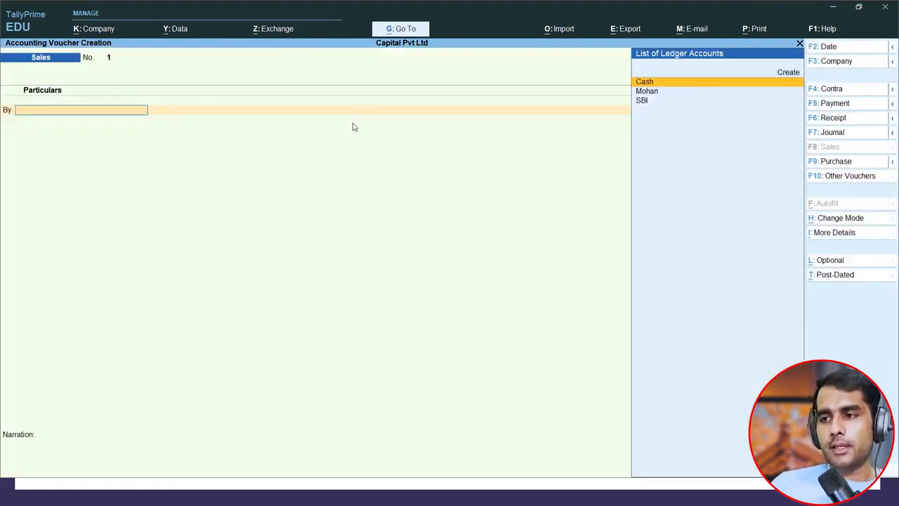
# Debit Cash with 45,000 in the sales voucher, leaving the dispatch and party details at their defaults
pyautogui.press('Return')
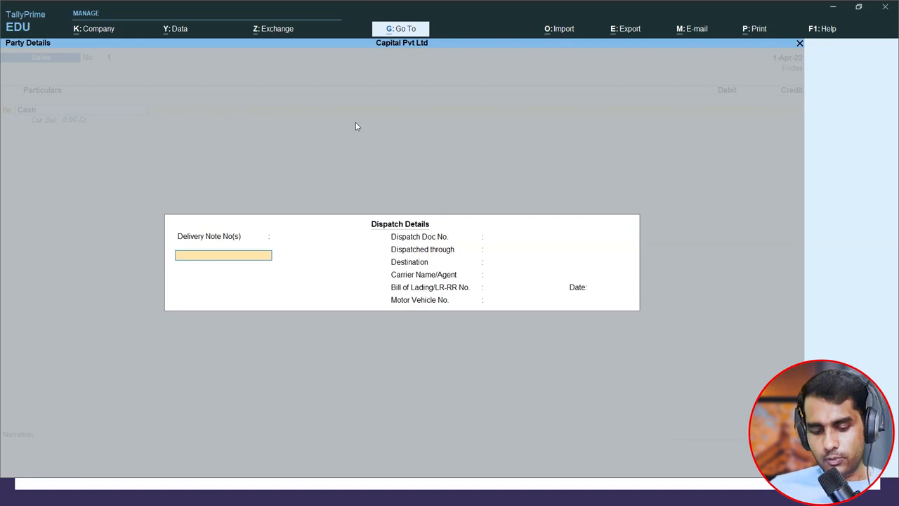
pyautogui.hotkey('ctrl', 'a')
pyautogui.hotkey('ctrl', 'a')
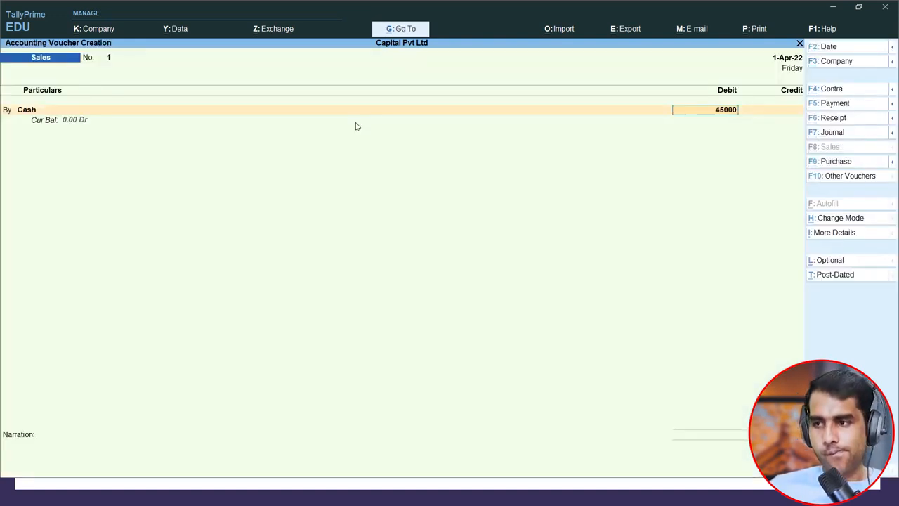
pyautogui.press('Return')
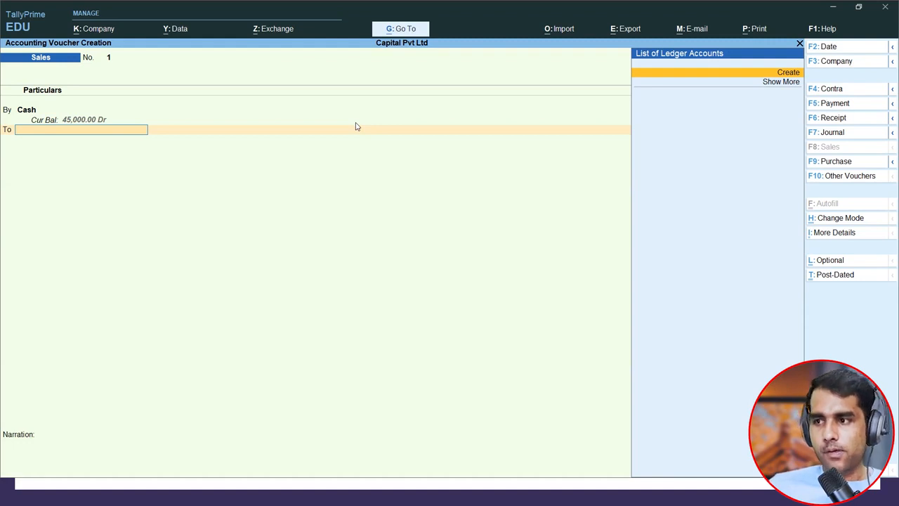
# Create the ledger Sales under Sales Accounts for the 45,000 credit line and save the sales voucher without inventory items
pyautogui.hotkey('alt', 'c')
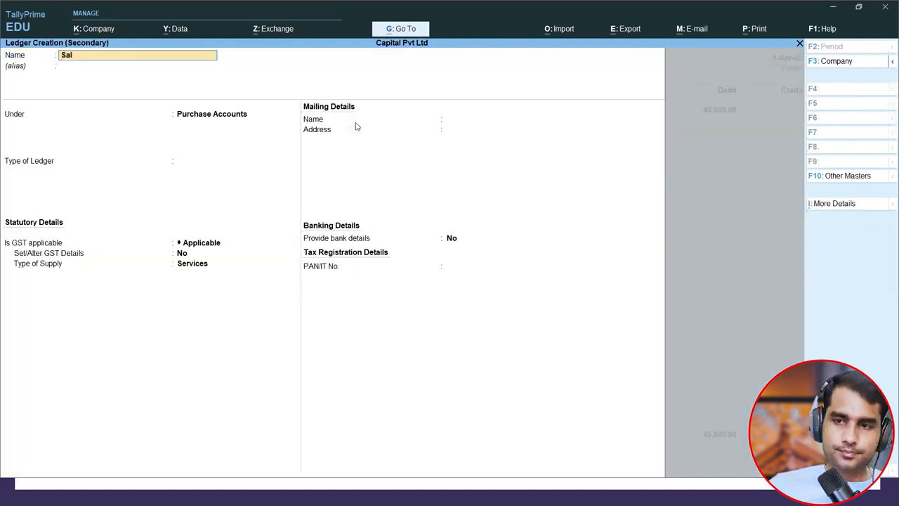
pyautogui.press('Return')
pyautogui.write('S')
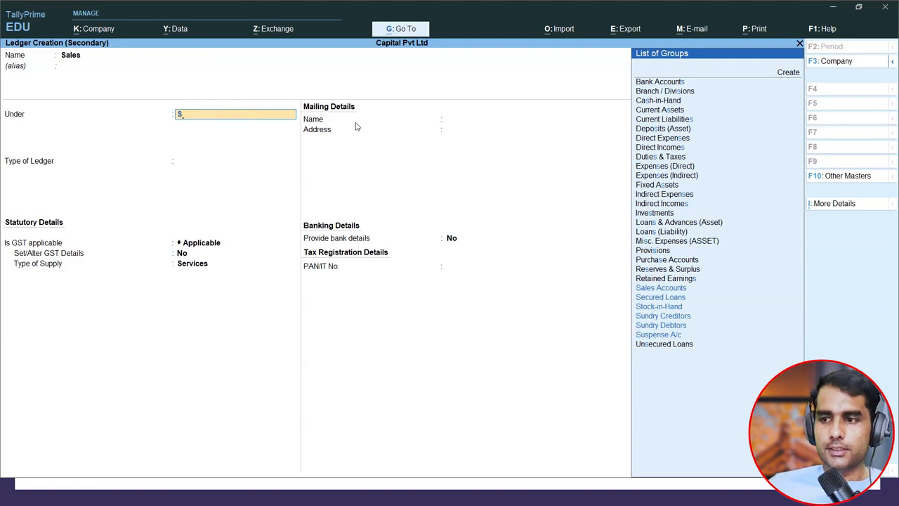
pyautogui.press('Return')
pyautogui.hotkey('ctrl', 'a')
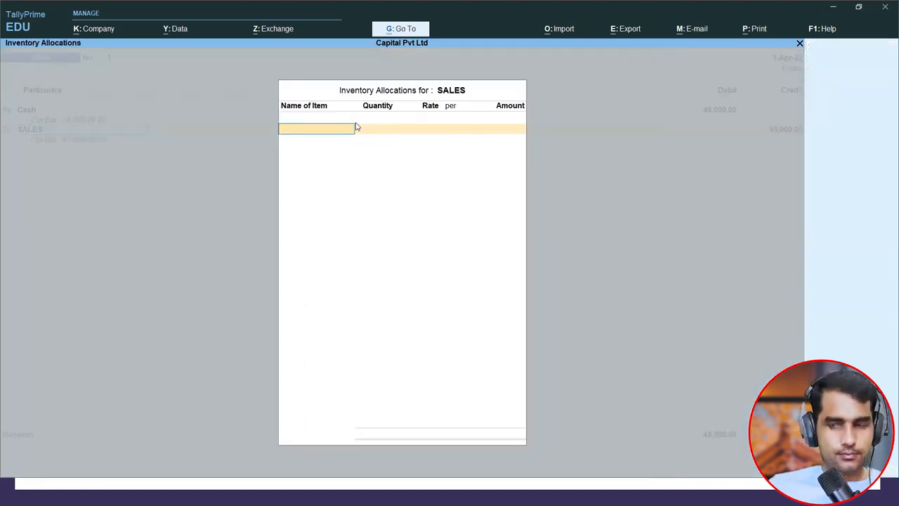
pyautogui.press('Return')
pyautogui.hotkey('ctrl', 'a')
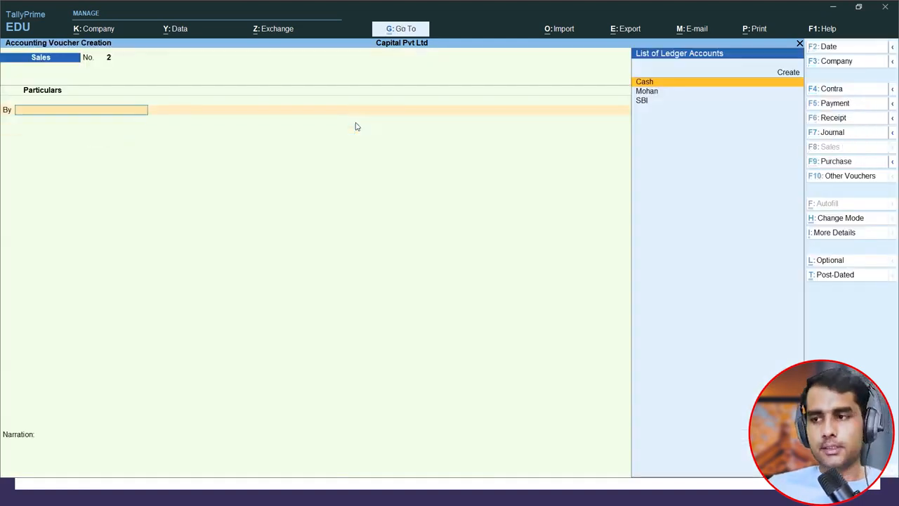